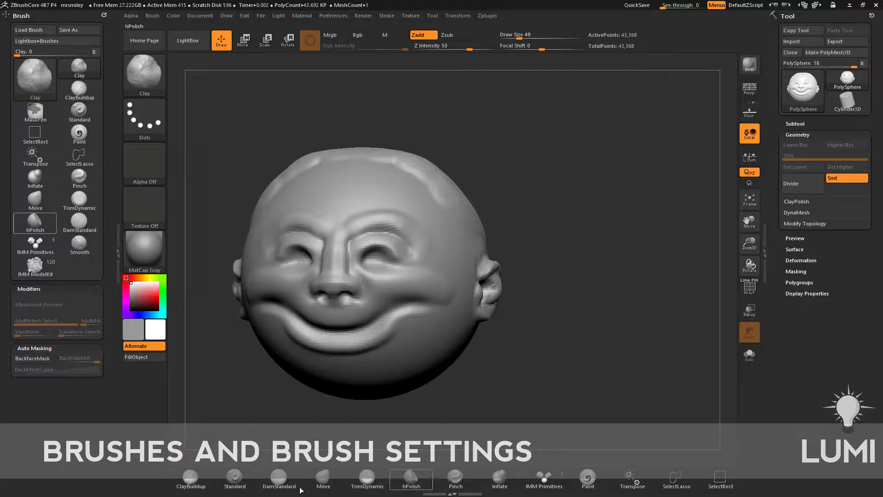
{"action": "key", "text": "b"}
{"action": "key", "text": "m"}
{"action": "key", "text": "v"}
{"action": "mouse_move", "coordinate": [583, 219]}
{"action": "left_mouse_down"}
{"action": "mouse_move", "coordinate": [564, 220]}
{"action": "mouse_move", "coordinate": [568, 228]}
{"action": "left_mouse_up"}
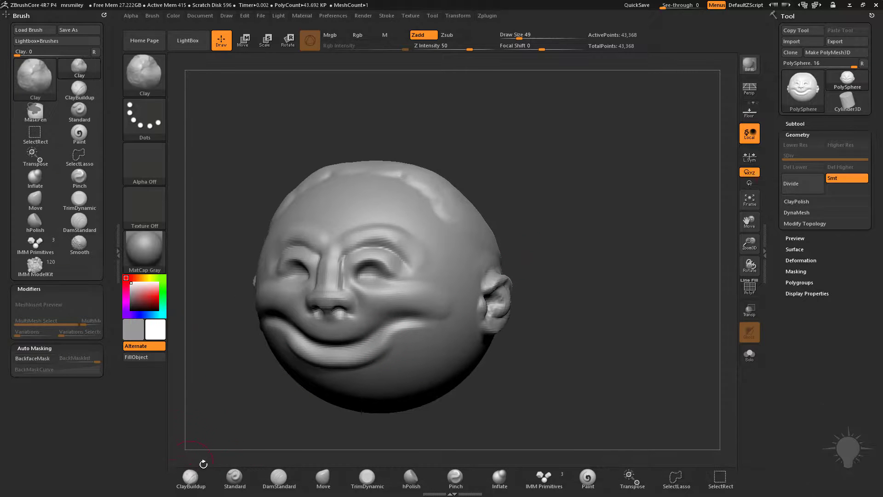
With the ClayBuildup brush at draw size 65, build up clay along the brow ridges above the eyes
{"action": "left_click", "coordinate": [191, 477]}
{"action": "left_click_drag", "start_coordinate": [573, 315], "coordinate": [589, 291]}
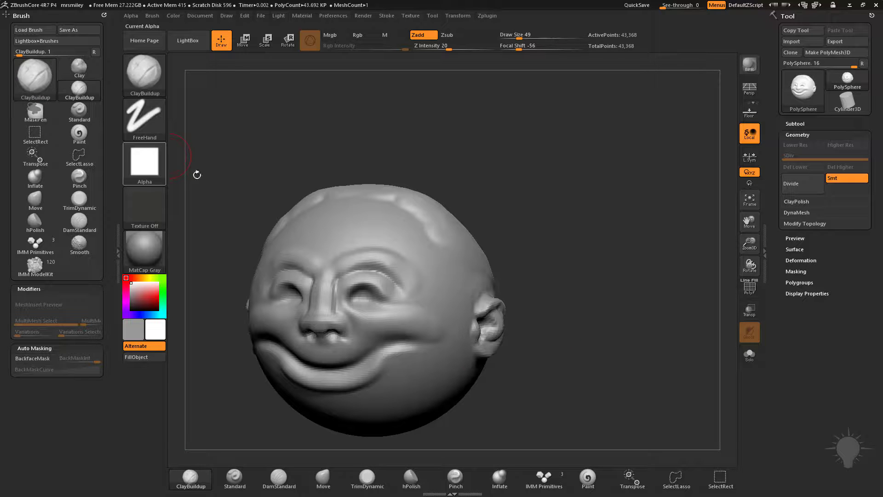
{"action": "left_click_drag", "start_coordinate": [507, 174], "coordinate": [496, 189]}
{"action": "key", "text": "s"}
{"action": "left_click_drag", "start_coordinate": [318, 236], "coordinate": [398, 256]}
{"action": "left_click_drag", "start_coordinate": [598, 200], "coordinate": [620, 200]}
{"action": "mouse_move", "coordinate": [320, 236]}
{"action": "left_mouse_down"}
{"action": "mouse_move", "coordinate": [389, 240]}
{"action": "mouse_move", "coordinate": [395, 261]}
{"action": "left_mouse_up"}
{"action": "left_click_drag", "start_coordinate": [593, 202], "coordinate": [561, 203]}
{"action": "mouse_move", "coordinate": [330, 248]}
{"action": "left_mouse_down"}
{"action": "mouse_move", "coordinate": [395, 255]}
{"action": "mouse_move", "coordinate": [434, 278]}
{"action": "left_mouse_up"}
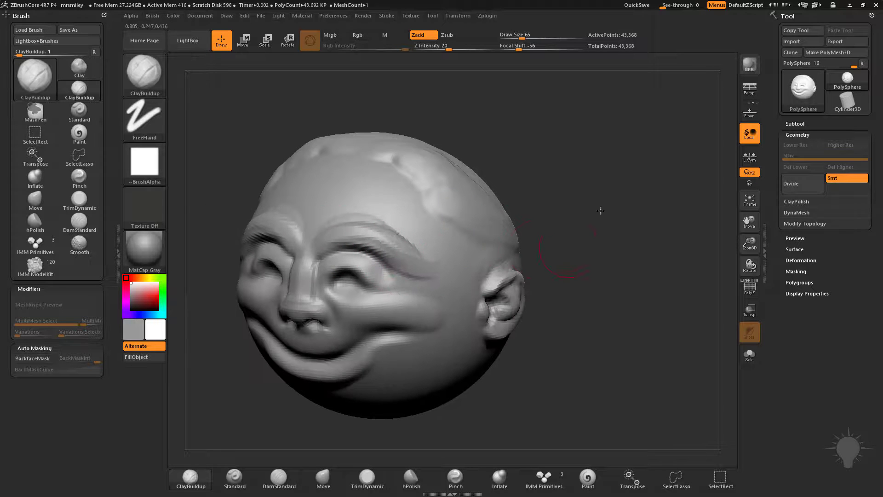
{"action": "left_click_drag", "start_coordinate": [601, 210], "coordinate": [604, 172], "text": "alt"}
{"action": "left_click_drag", "start_coordinate": [330, 267], "coordinate": [339, 266]}
Try building up clay on the side of the face just in front of the ear
{"action": "mouse_move", "coordinate": [552, 258]}
{"action": "left_mouse_down"}
{"action": "mouse_move", "coordinate": [647, 231]}
{"action": "mouse_move", "coordinate": [610, 192]}
{"action": "mouse_move", "coordinate": [566, 230]}
{"action": "mouse_move", "coordinate": [420, 249]}
{"action": "left_mouse_up"}
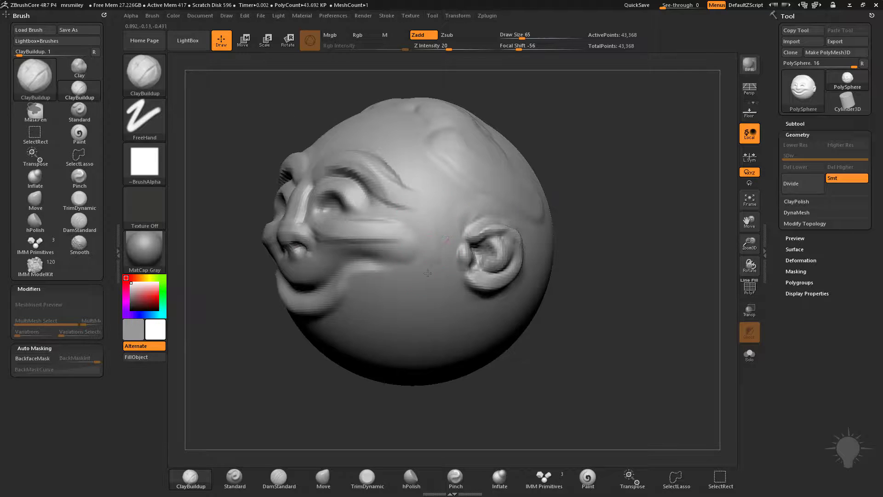
{"action": "left_click_drag", "start_coordinate": [434, 292], "coordinate": [451, 282]}
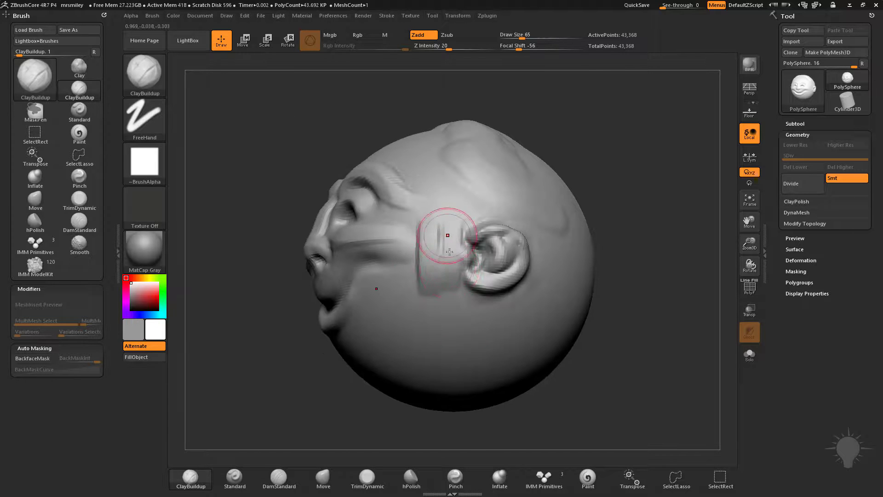
{"action": "left_click_drag", "start_coordinate": [449, 252], "coordinate": [451, 266]}
{"action": "left_click_drag", "start_coordinate": [618, 248], "coordinate": [643, 233]}
{"action": "key", "text": "ctrl+z"}
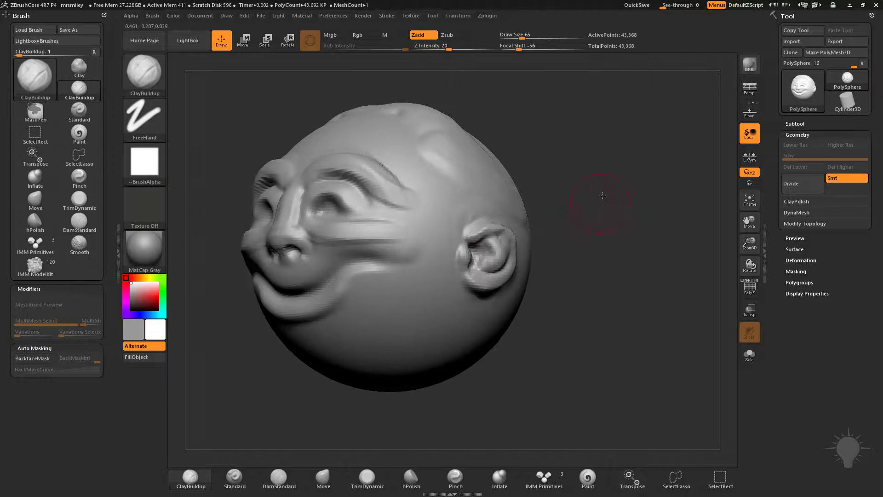
Smooth the built-up brow from above the eye out toward the temple
{"action": "left_click_drag", "start_coordinate": [603, 195], "coordinate": [591, 177]}
{"action": "key", "text": "shift"}
{"action": "left_click_drag", "start_coordinate": [370, 209], "coordinate": [437, 225], "text": "shift"}
Build up clay strokes on the temples beside the outer ends of the brows
{"action": "left_click_drag", "start_coordinate": [603, 257], "coordinate": [594, 278]}
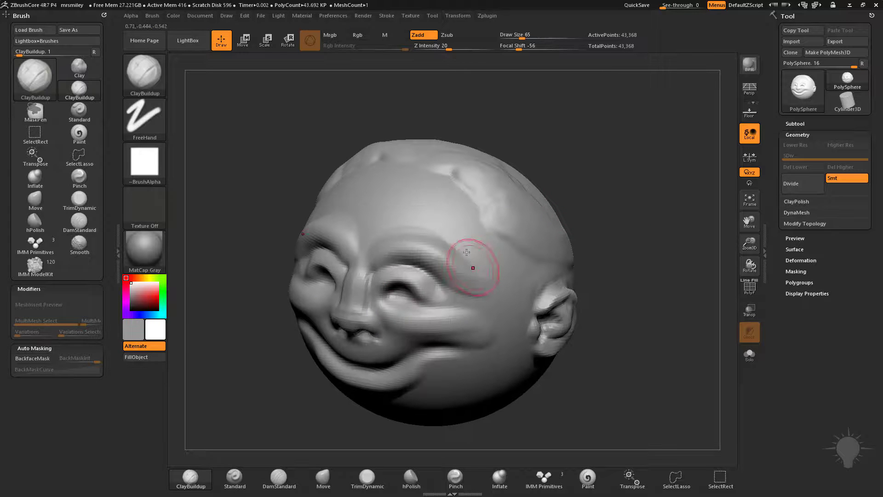
{"action": "mouse_move", "coordinate": [486, 279]}
{"action": "left_mouse_down"}
{"action": "mouse_move", "coordinate": [501, 260]}
{"action": "mouse_move", "coordinate": [514, 295]}
{"action": "left_mouse_up"}
{"action": "left_click_drag", "start_coordinate": [639, 268], "coordinate": [610, 269]}
{"action": "mouse_move", "coordinate": [511, 262]}
{"action": "left_mouse_down"}
{"action": "mouse_move", "coordinate": [503, 281]}
{"action": "mouse_move", "coordinate": [514, 294]}
{"action": "mouse_move", "coordinate": [493, 280]}
{"action": "mouse_move", "coordinate": [500, 244]}
{"action": "left_mouse_up"}
{"action": "left_click_drag", "start_coordinate": [598, 207], "coordinate": [633, 203]}
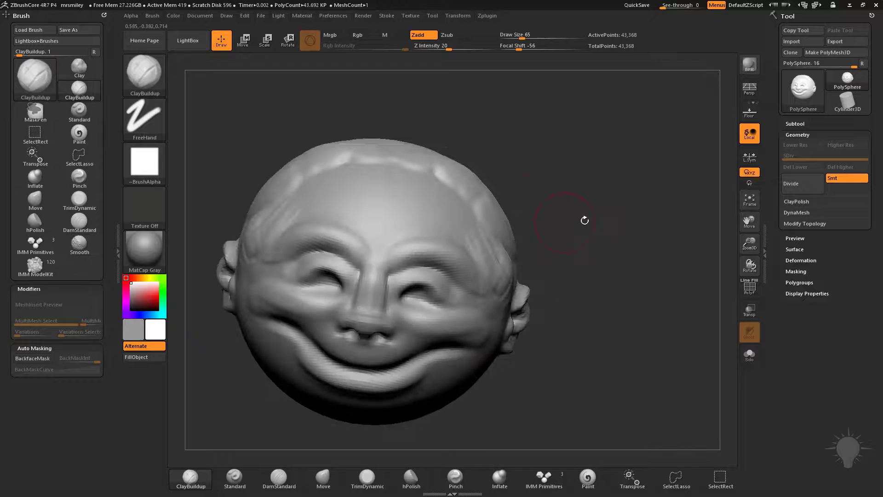
Set the draw size to 87 and add clay to the lower forehead between the eyebrows
{"action": "key", "text": "s"}
{"action": "left_click_drag", "start_coordinate": [460, 235], "coordinate": [467, 234]}
{"action": "left_click_drag", "start_coordinate": [598, 262], "coordinate": [568, 267]}
{"action": "key", "text": "s"}
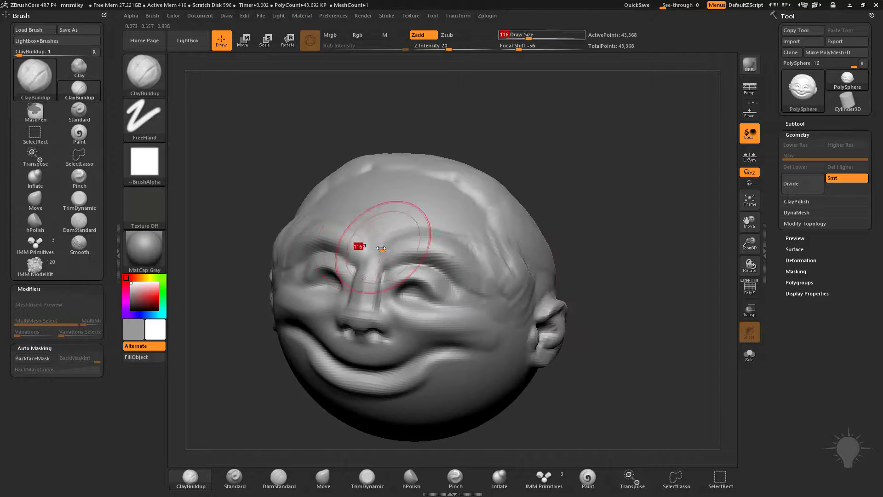
{"action": "left_click_drag", "start_coordinate": [427, 248], "coordinate": [424, 248]}
{"action": "mouse_move", "coordinate": [368, 244]}
{"action": "left_mouse_down"}
{"action": "mouse_move", "coordinate": [400, 230]}
{"action": "mouse_move", "coordinate": [384, 243]}
{"action": "left_mouse_up"}
{"action": "left_click_drag", "start_coordinate": [584, 207], "coordinate": [621, 209]}
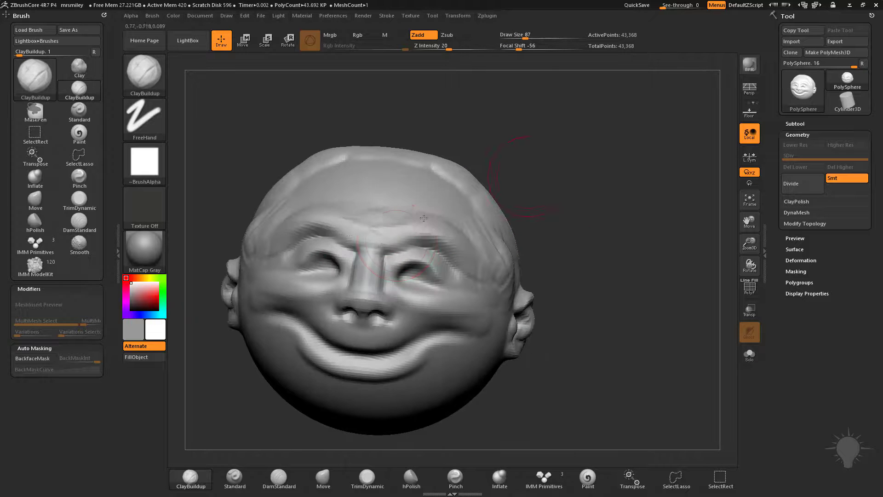
Thicken the brow ridges around the outer eyes with clay strokes and smooth them into the temples
{"action": "mouse_move", "coordinate": [400, 253]}
{"action": "left_mouse_down"}
{"action": "mouse_move", "coordinate": [448, 253]}
{"action": "mouse_move", "coordinate": [453, 263]}
{"action": "left_mouse_up"}
{"action": "left_click_drag", "start_coordinate": [602, 230], "coordinate": [562, 225]}
{"action": "mouse_move", "coordinate": [417, 230]}
{"action": "left_mouse_down"}
{"action": "mouse_move", "coordinate": [470, 279]}
{"action": "mouse_move", "coordinate": [458, 273]}
{"action": "left_mouse_up"}
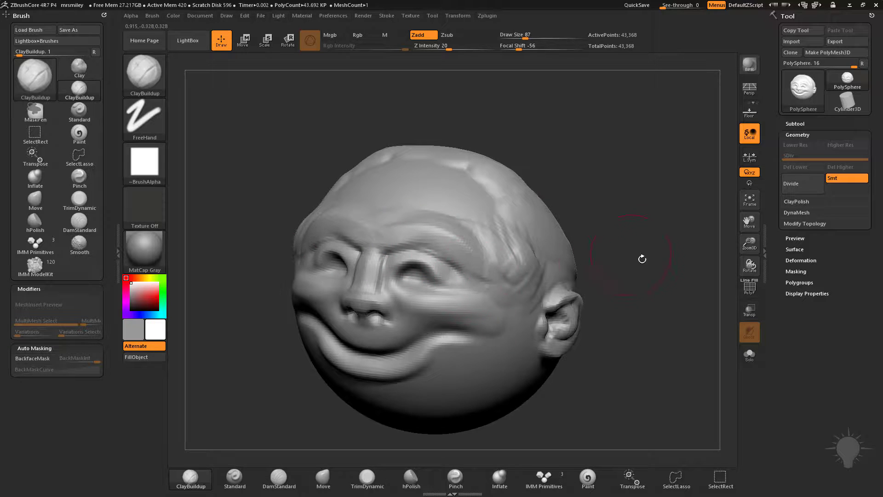
{"action": "left_click_drag", "start_coordinate": [643, 258], "coordinate": [608, 255], "text": "alt"}
{"action": "mouse_move", "coordinate": [412, 241]}
{"action": "left_mouse_down", "text": "shift"}
{"action": "mouse_move", "coordinate": [471, 237]}
{"action": "mouse_move", "coordinate": [506, 278]}
{"action": "left_mouse_up", "text": "shift"}
Switch to the Standard brush and reduce its draw size to 12
{"action": "left_click", "coordinate": [235, 479]}
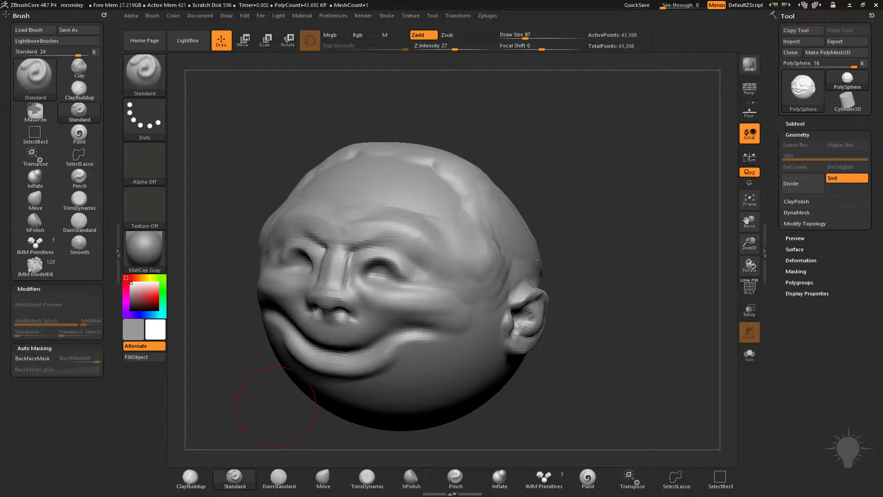
{"action": "left_click_drag", "start_coordinate": [598, 196], "coordinate": [566, 193]}
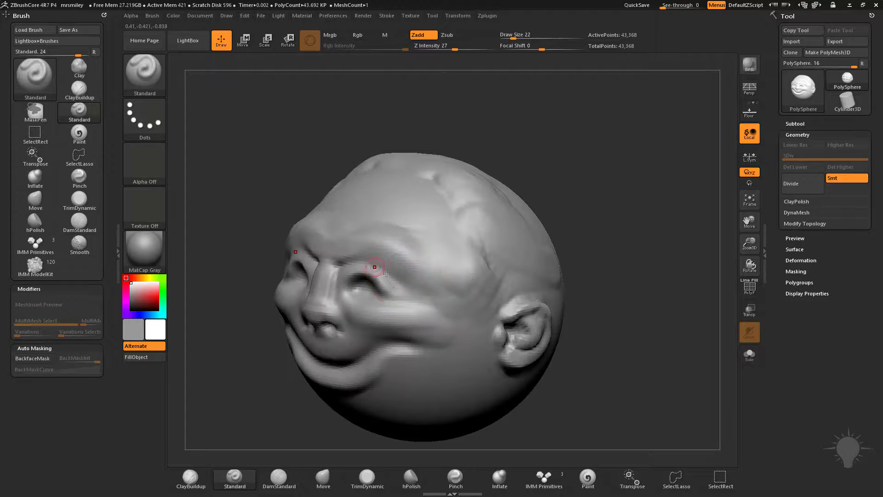
{"action": "left_click_drag", "start_coordinate": [602, 246], "coordinate": [570, 179]}
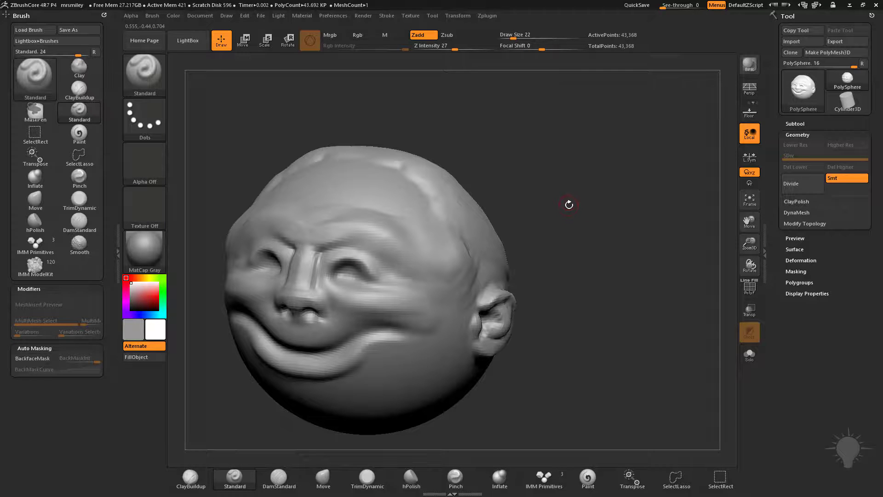
{"action": "key", "text": "s"}
{"action": "key", "text": "s"}
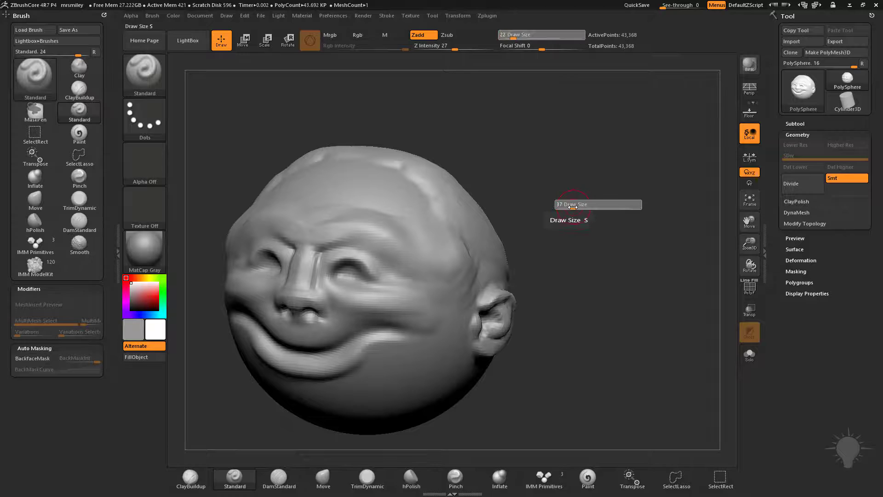
{"action": "left_click", "coordinate": [571, 202]}
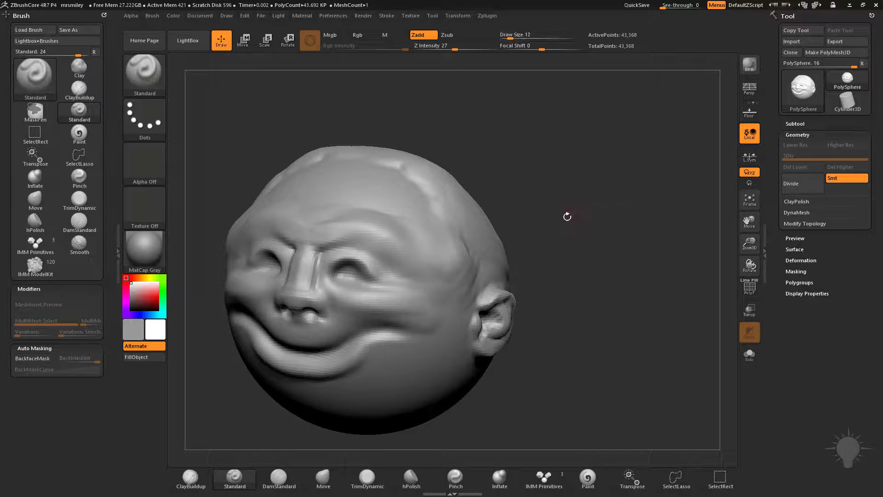
Bring up the quick pop-up of brush settings over the canvas to review draw size, focal shift and intensity
{"action": "key", "text": "space"}
{"action": "key", "text": "space"}
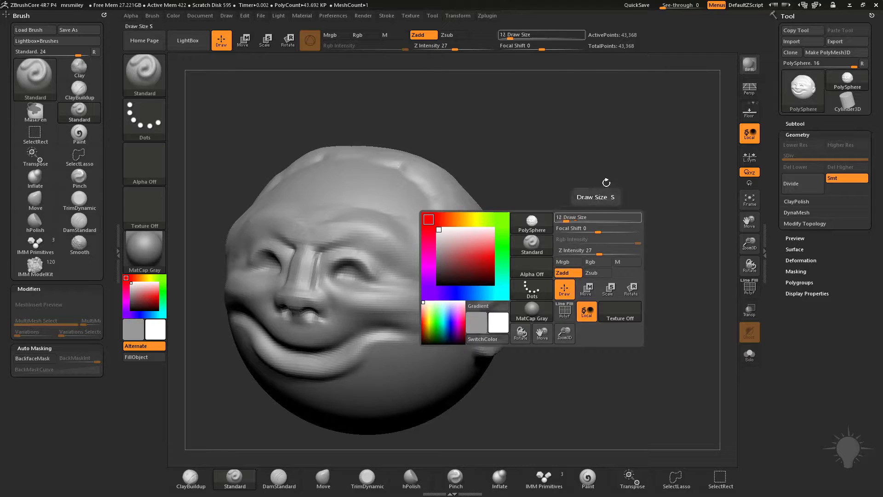
{"action": "right_click_drag", "start_coordinate": [532, 235], "coordinate": [582, 197]}
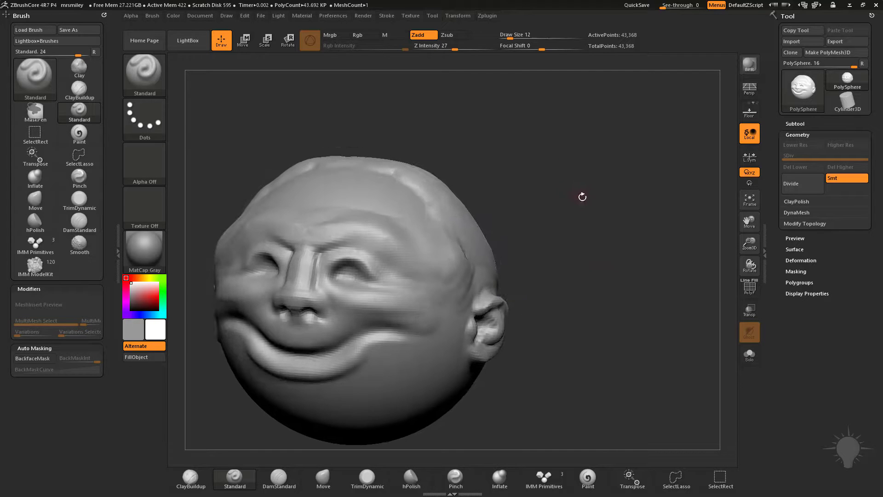
{"action": "mouse_move", "coordinate": [582, 197]}
{"action": "left_mouse_down"}
{"action": "mouse_move", "coordinate": [572, 203]}
{"action": "mouse_move", "coordinate": [595, 199]}
{"action": "mouse_move", "coordinate": [586, 184]}
{"action": "mouse_move", "coordinate": [631, 195]}
{"action": "mouse_move", "coordinate": [602, 205]}
{"action": "mouse_move", "coordinate": [555, 279]}
{"action": "left_mouse_up"}
{"action": "key", "text": "space"}
With the DamStandard brush at draw size 44, carve a crease above each eye from the nose to the outer corner
{"action": "left_click", "coordinate": [280, 477]}
{"action": "mouse_move", "coordinate": [577, 206]}
{"action": "left_mouse_down", "text": "alt"}
{"action": "mouse_move", "coordinate": [597, 187]}
{"action": "mouse_move", "coordinate": [573, 194]}
{"action": "left_mouse_up", "text": "alt"}
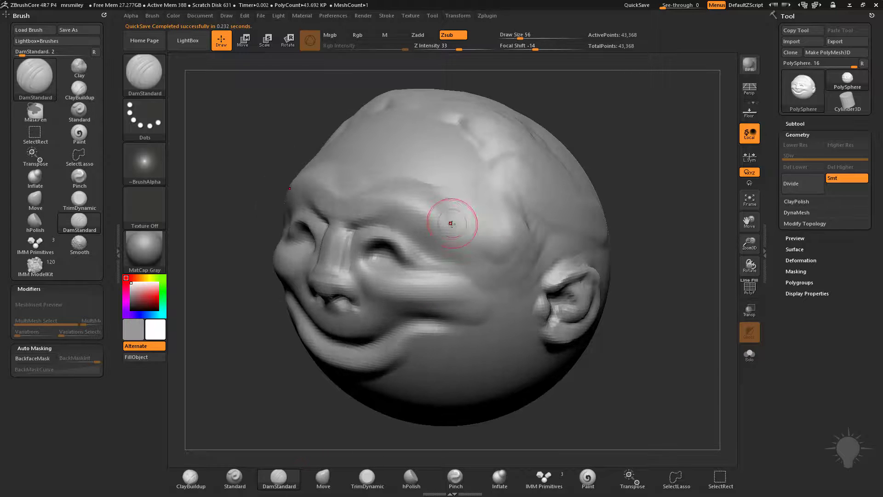
{"action": "key", "text": "s"}
{"action": "left_click_drag", "start_coordinate": [451, 223], "coordinate": [444, 224]}
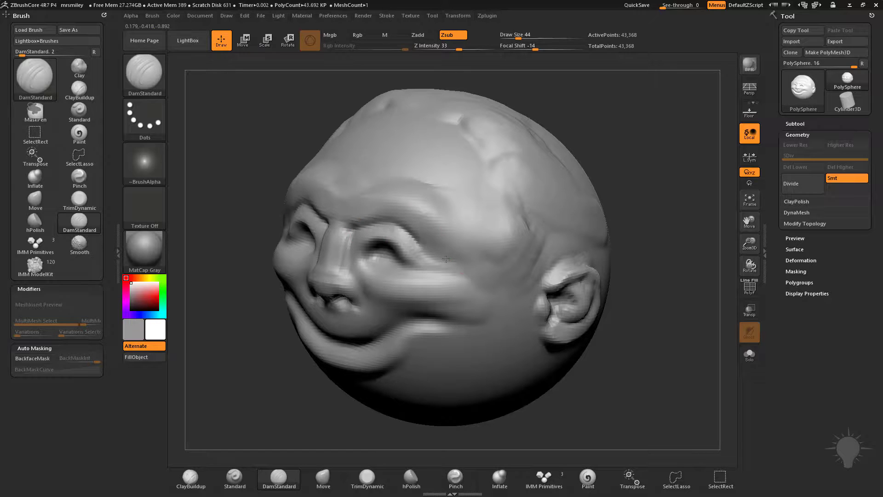
{"action": "left_click_drag", "start_coordinate": [446, 259], "coordinate": [455, 261]}
{"action": "left_click_drag", "start_coordinate": [395, 230], "coordinate": [454, 262]}
{"action": "mouse_move", "coordinate": [614, 201]}
{"action": "left_mouse_down"}
{"action": "mouse_move", "coordinate": [635, 160]}
{"action": "mouse_move", "coordinate": [634, 172]}
{"action": "left_mouse_up"}
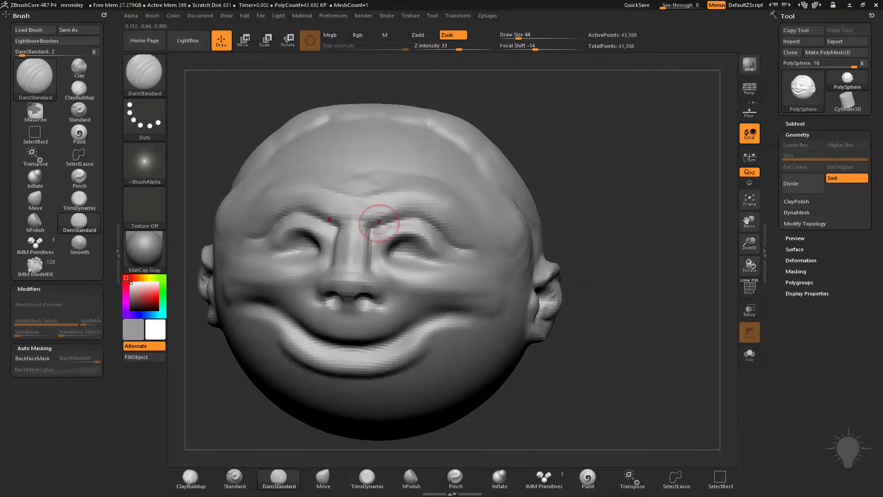
{"action": "mouse_move", "coordinate": [377, 223]}
{"action": "left_mouse_down"}
{"action": "mouse_move", "coordinate": [406, 207]}
{"action": "mouse_move", "coordinate": [453, 234]}
{"action": "left_mouse_up"}
Carve the line between the lips along the smile and set the draw size to 56
{"action": "mouse_move", "coordinate": [632, 193]}
{"action": "left_mouse_down"}
{"action": "mouse_move", "coordinate": [589, 190]}
{"action": "mouse_move", "coordinate": [615, 152]}
{"action": "mouse_move", "coordinate": [623, 167]}
{"action": "mouse_move", "coordinate": [685, 184]}
{"action": "mouse_move", "coordinate": [637, 166]}
{"action": "mouse_move", "coordinate": [672, 139]}
{"action": "left_mouse_up"}
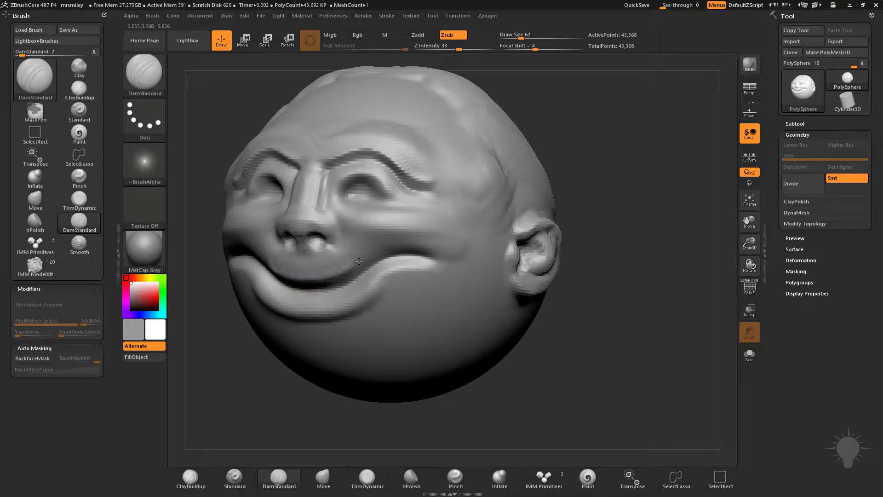
{"action": "left_click_drag", "start_coordinate": [359, 261], "coordinate": [433, 253]}
{"action": "key", "text": "s"}
{"action": "left_click", "coordinate": [335, 274]}
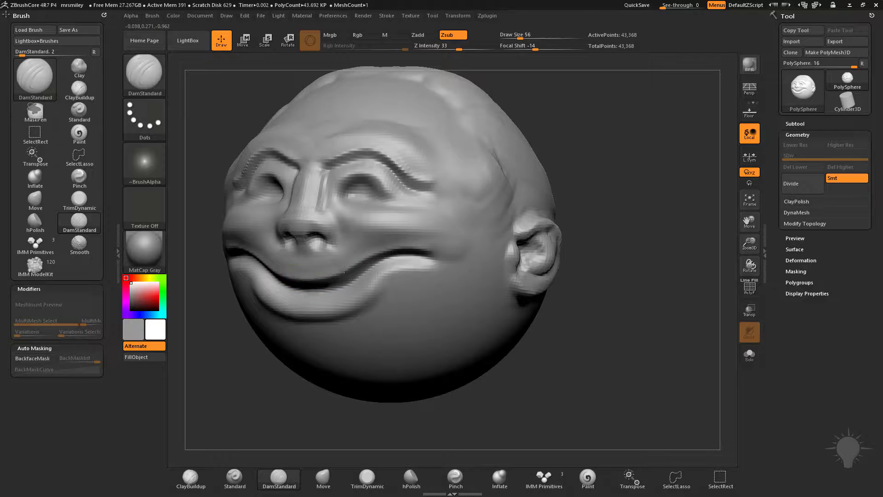
Adjust the LazyRadius in the stroke's Lazy Mouse settings and deepen the mouth line out to its corner
{"action": "left_click", "coordinate": [386, 15]}
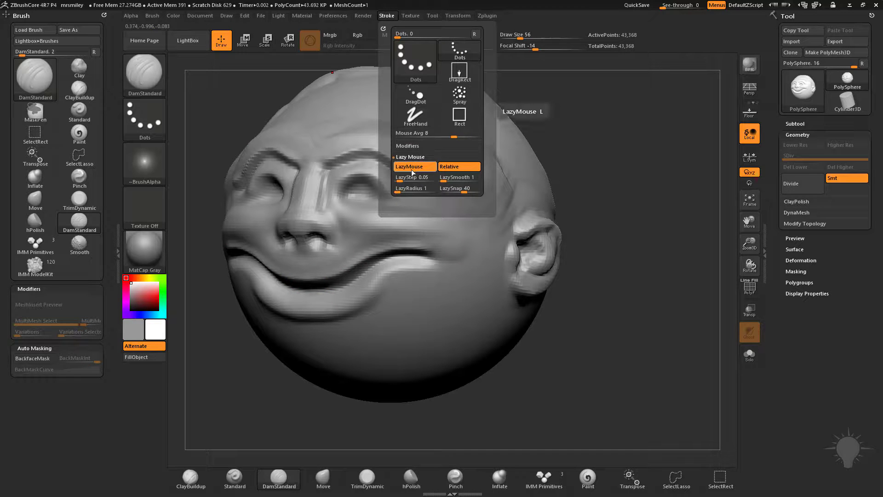
{"action": "left_click_drag", "start_coordinate": [402, 190], "coordinate": [420, 189]}
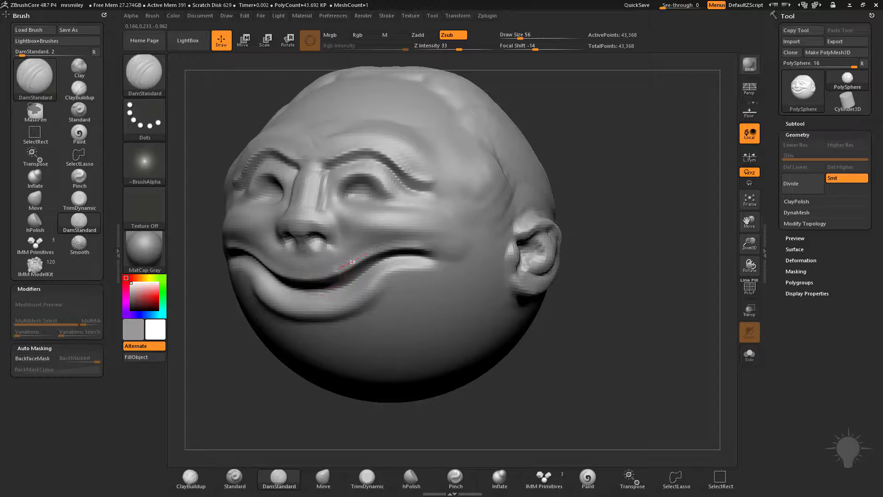
{"action": "left_click_drag", "start_coordinate": [414, 243], "coordinate": [455, 253]}
{"action": "left_click_drag", "start_coordinate": [656, 221], "coordinate": [655, 206]}
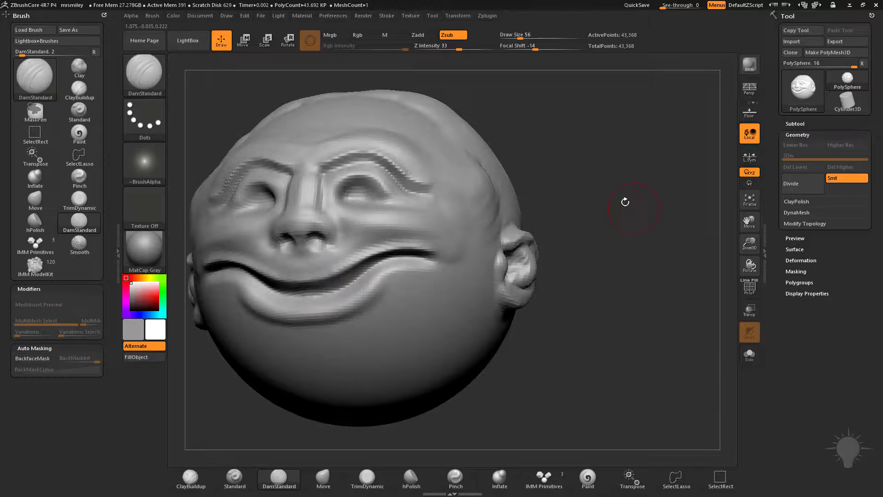
Build up the upper lip with the Clay brush at draw size 56 and smooth the strokes
{"action": "key", "text": "b"}
{"action": "key", "text": "c"}
{"action": "key", "text": "l"}
{"action": "mouse_move", "coordinate": [316, 268]}
{"action": "left_mouse_down"}
{"action": "mouse_move", "coordinate": [376, 243]}
{"action": "mouse_move", "coordinate": [399, 245]}
{"action": "left_mouse_up"}
{"action": "left_click_drag", "start_coordinate": [342, 261], "coordinate": [400, 244]}
{"action": "left_click_drag", "start_coordinate": [292, 272], "coordinate": [352, 262]}
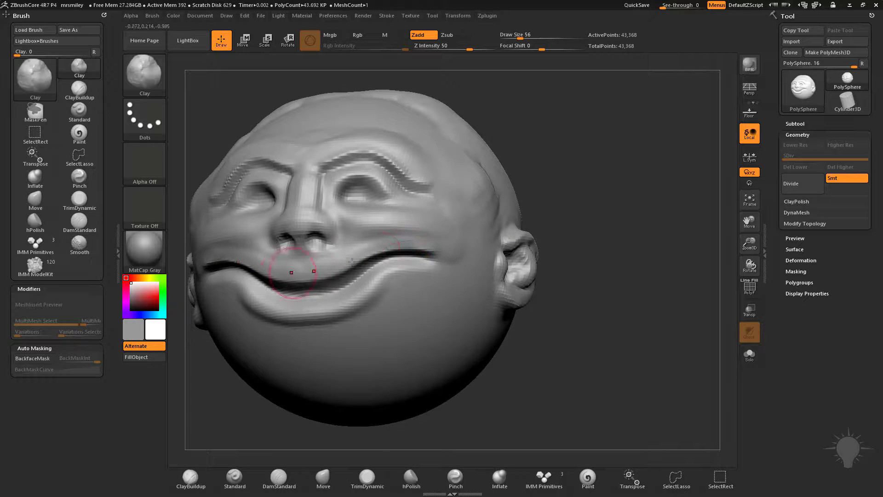
{"action": "key", "text": "shift"}
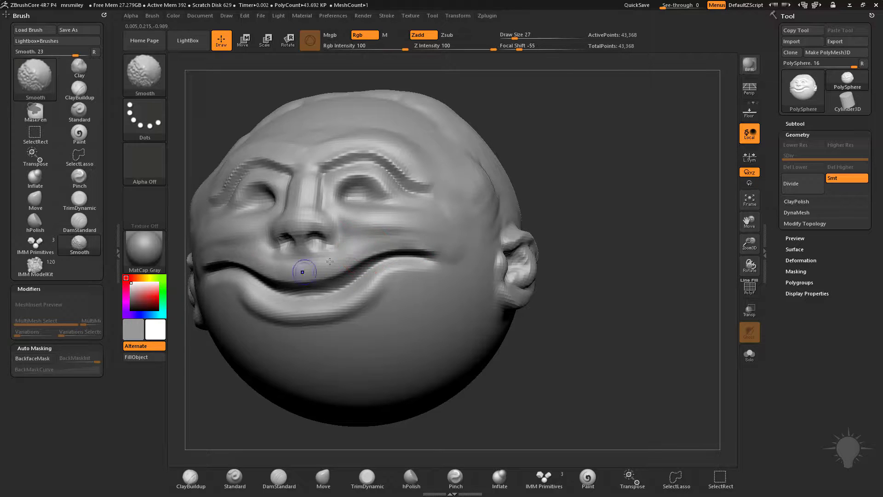
{"action": "mouse_move", "coordinate": [591, 207]}
{"action": "left_mouse_down"}
{"action": "mouse_move", "coordinate": [552, 189]}
{"action": "mouse_move", "coordinate": [577, 168]}
{"action": "mouse_move", "coordinate": [596, 221]}
{"action": "mouse_move", "coordinate": [644, 207]}
{"action": "mouse_move", "coordinate": [625, 198]}
{"action": "mouse_move", "coordinate": [630, 203]}
{"action": "mouse_move", "coordinate": [567, 235]}
{"action": "mouse_move", "coordinate": [555, 202]}
{"action": "mouse_move", "coordinate": [605, 221]}
{"action": "mouse_move", "coordinate": [554, 257]}
{"action": "left_mouse_up"}
{"action": "key", "text": "shift"}
Assign the custom hotkey 4 to the Move brush and test it by switching between brushes
{"action": "left_click", "coordinate": [323, 476]}
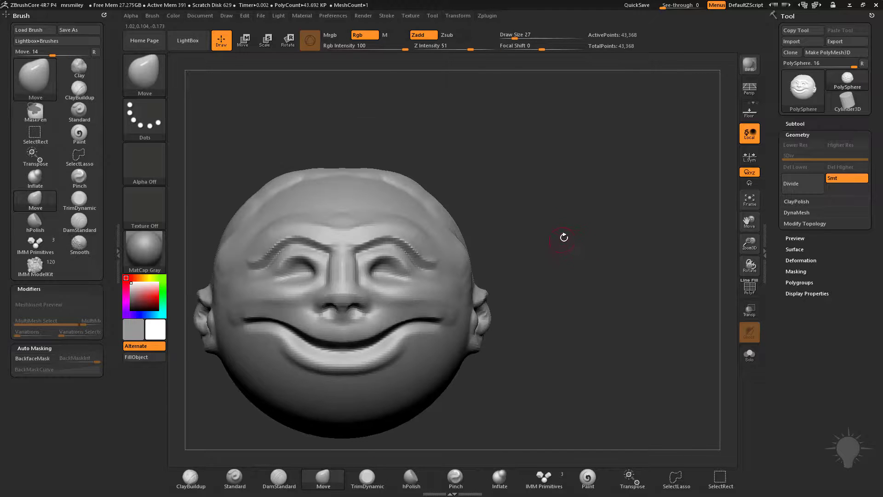
{"action": "left_click", "coordinate": [151, 73]}
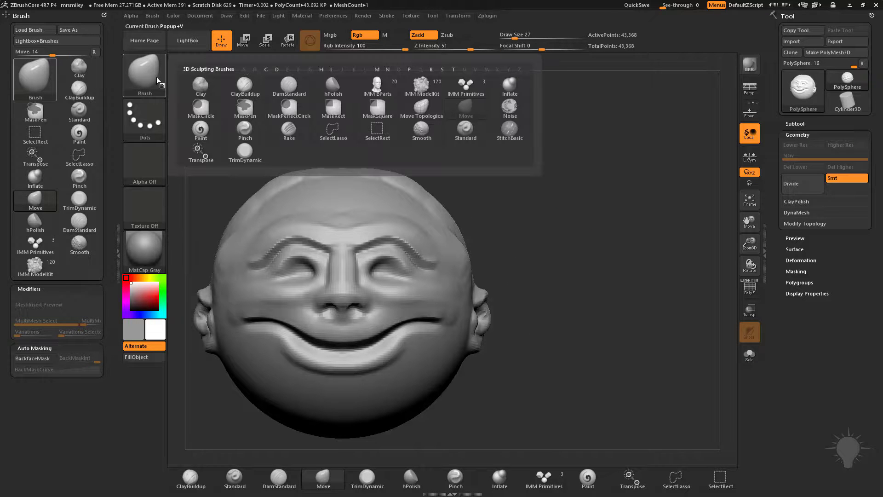
{"action": "left_click", "coordinate": [466, 111], "text": "ctrl+alt"}
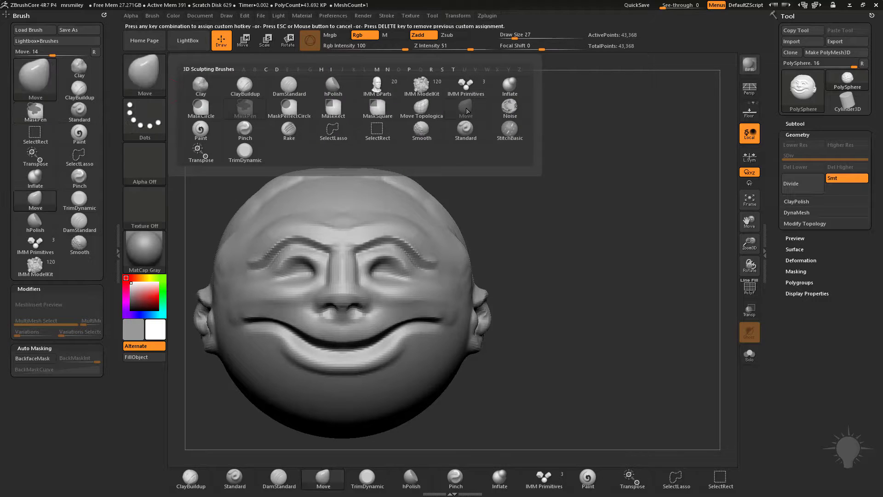
{"action": "key", "text": "4"}
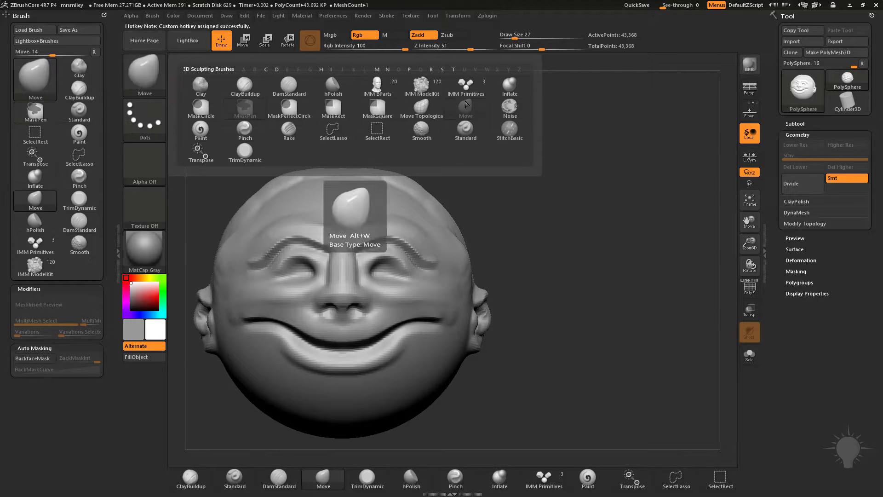
{"action": "left_click_drag", "start_coordinate": [598, 159], "coordinate": [568, 146]}
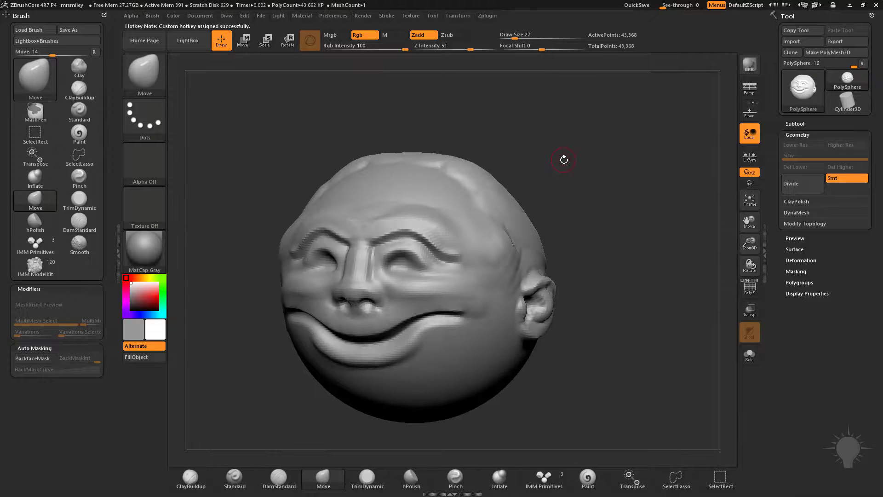
{"action": "key", "text": "2"}
{"action": "key", "text": "3"}
{"action": "key", "text": "4"}
With the Move brush at draw size 120, reshape the side of the head around the temple and smooth it
{"action": "left_click_drag", "start_coordinate": [547, 168], "coordinate": [529, 179], "text": "alt"}
{"action": "key", "text": "s"}
{"action": "left_click_drag", "start_coordinate": [474, 238], "coordinate": [492, 237]}
{"action": "mouse_move", "coordinate": [546, 217]}
{"action": "left_mouse_down"}
{"action": "mouse_move", "coordinate": [515, 211]}
{"action": "mouse_move", "coordinate": [480, 255]}
{"action": "mouse_move", "coordinate": [490, 233]}
{"action": "mouse_move", "coordinate": [543, 217]}
{"action": "left_mouse_up"}
{"action": "key", "text": "s"}
{"action": "mouse_move", "coordinate": [543, 217]}
{"action": "left_mouse_down", "text": "alt"}
{"action": "mouse_move", "coordinate": [550, 208]}
{"action": "mouse_move", "coordinate": [550, 216]}
{"action": "mouse_move", "coordinate": [462, 237]}
{"action": "mouse_move", "coordinate": [484, 226]}
{"action": "left_mouse_up", "text": "alt"}
{"action": "left_click_drag", "start_coordinate": [525, 205], "coordinate": [492, 221]}
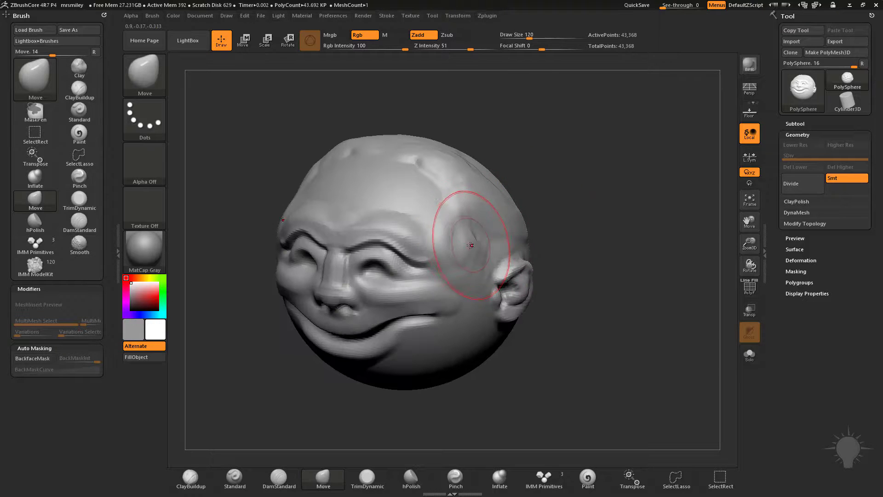
{"action": "key", "text": "shift"}
{"action": "left_click_drag", "start_coordinate": [470, 249], "coordinate": [467, 234], "text": "shift"}
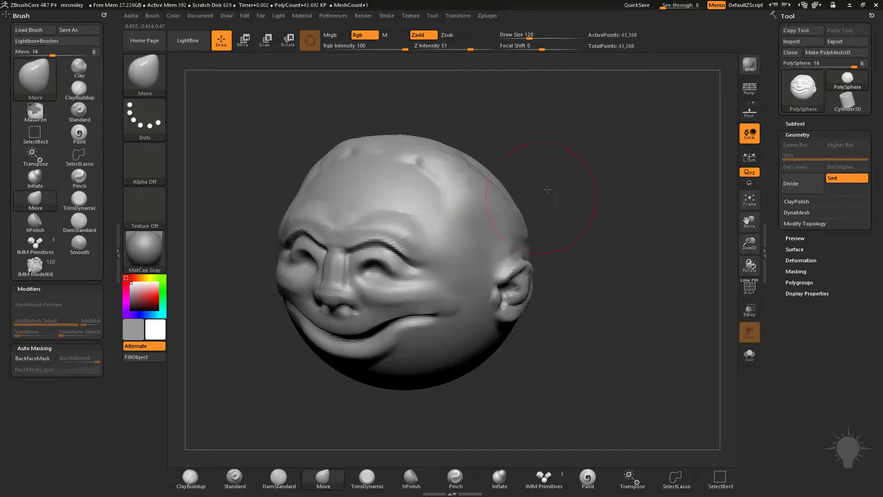
Try to pull small pointed horns out of the temples with the Move brush at draw size 29
{"action": "mouse_move", "coordinate": [550, 191]}
{"action": "left_mouse_down", "text": "shift"}
{"action": "mouse_move", "coordinate": [553, 208]}
{"action": "mouse_move", "coordinate": [529, 213]}
{"action": "left_mouse_up", "text": "shift"}
{"action": "key", "text": "s"}
{"action": "left_click_drag", "start_coordinate": [464, 254], "coordinate": [447, 254]}
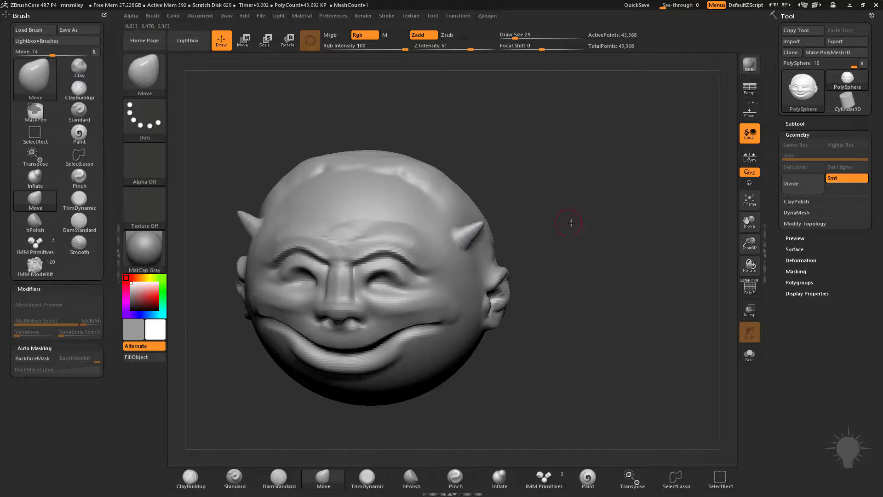
{"action": "mouse_move", "coordinate": [571, 223]}
{"action": "left_mouse_down"}
{"action": "mouse_move", "coordinate": [476, 246]}
{"action": "mouse_move", "coordinate": [533, 234]}
{"action": "left_mouse_up"}
{"action": "key", "text": "ctrl+z"}
Enlarge the Move brush to draw size 257 and reshape the forehead and temple from the side
{"action": "key", "text": "s"}
{"action": "mouse_move", "coordinate": [528, 234]}
{"action": "left_mouse_down", "text": "shift"}
{"action": "mouse_move", "coordinate": [459, 246]}
{"action": "mouse_move", "coordinate": [426, 226]}
{"action": "mouse_move", "coordinate": [537, 221]}
{"action": "mouse_move", "coordinate": [531, 184]}
{"action": "mouse_move", "coordinate": [545, 199]}
{"action": "mouse_move", "coordinate": [534, 189]}
{"action": "left_mouse_up", "text": "shift"}
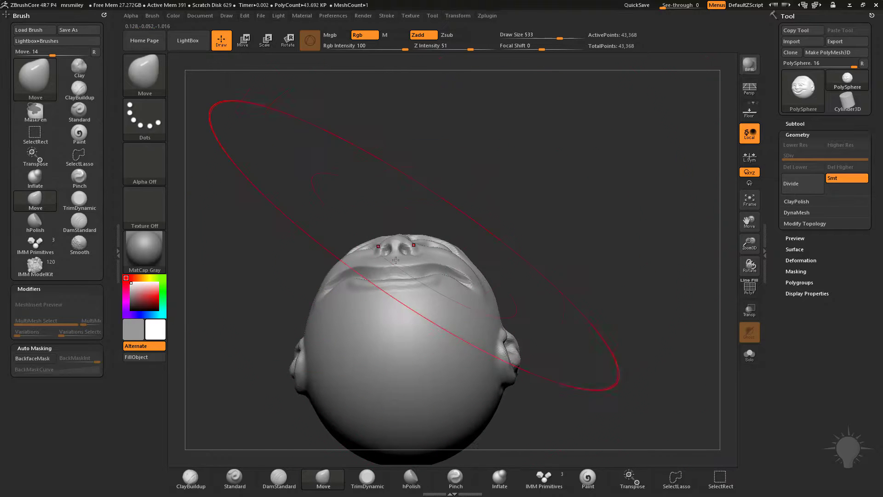
{"action": "key", "text": "s"}
{"action": "key", "text": "s"}
{"action": "left_click_drag", "start_coordinate": [404, 248], "coordinate": [393, 248]}
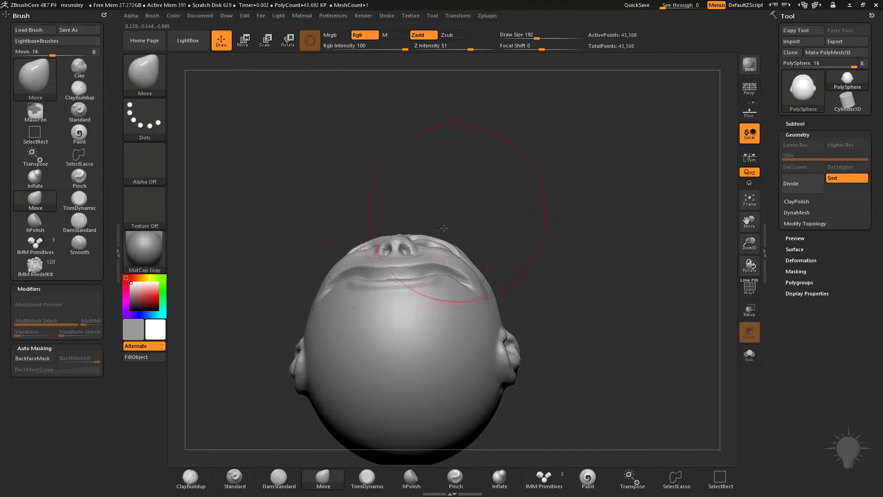
{"action": "left_click_drag", "start_coordinate": [443, 228], "coordinate": [414, 237]}
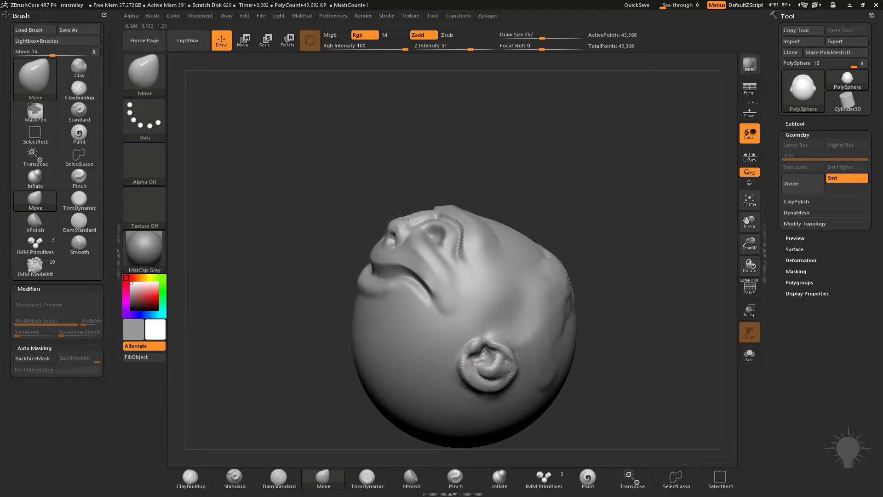
{"action": "mouse_move", "coordinate": [466, 160]}
{"action": "left_mouse_down"}
{"action": "mouse_move", "coordinate": [531, 218]}
{"action": "mouse_move", "coordinate": [525, 201]}
{"action": "mouse_move", "coordinate": [481, 220]}
{"action": "mouse_move", "coordinate": [494, 232]}
{"action": "left_mouse_up"}
{"action": "right_click_drag", "start_coordinate": [511, 249], "coordinate": [493, 263]}
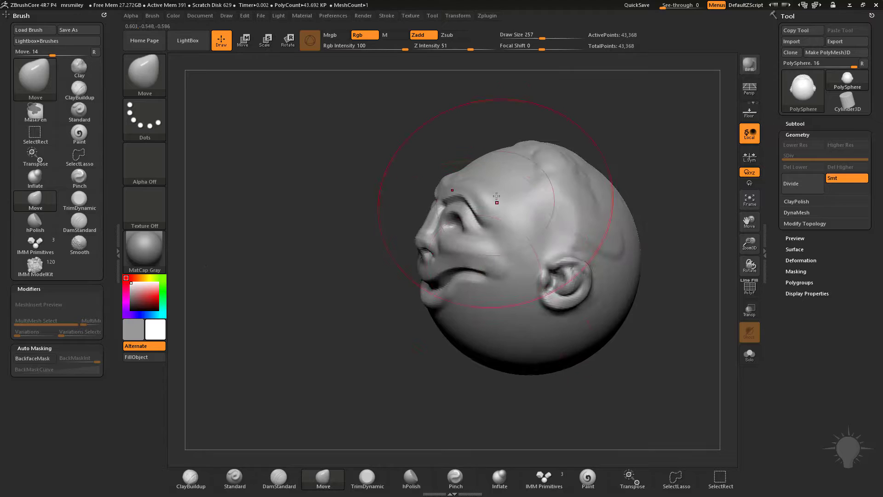
{"action": "left_click_drag", "start_coordinate": [497, 201], "coordinate": [514, 201]}
With the Move brush at draw size 108, adjust the shape of the brow and face from several angles
{"action": "left_click_drag", "start_coordinate": [636, 173], "coordinate": [459, 217]}
{"action": "left_click_drag", "start_coordinate": [314, 252], "coordinate": [304, 259]}
{"action": "right_click_drag", "start_coordinate": [299, 248], "coordinate": [339, 233]}
{"action": "key", "text": "bracketleft"}
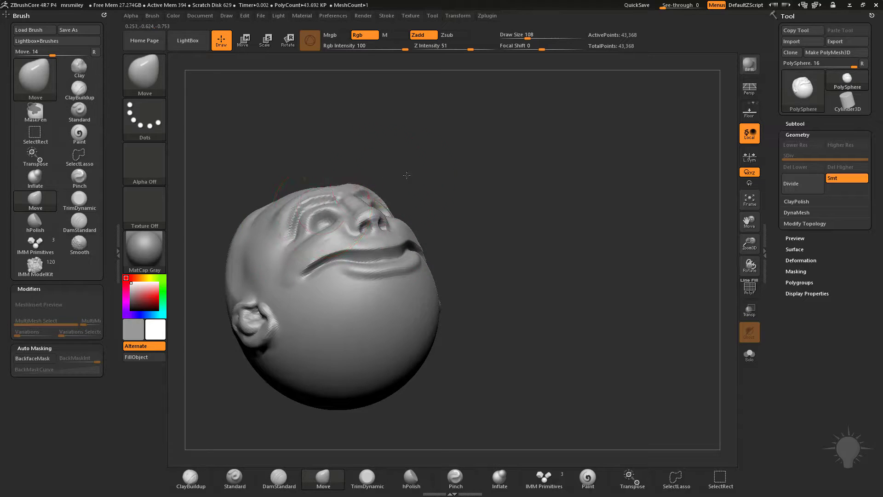
{"action": "mouse_move", "coordinate": [325, 201]}
{"action": "left_mouse_down"}
{"action": "mouse_move", "coordinate": [322, 239]}
{"action": "mouse_move", "coordinate": [372, 264]}
{"action": "mouse_move", "coordinate": [353, 277]}
{"action": "left_mouse_up"}
{"action": "key", "text": "s"}
{"action": "mouse_move", "coordinate": [394, 243]}
{"action": "left_mouse_down", "text": "alt"}
{"action": "mouse_move", "coordinate": [423, 240]}
{"action": "mouse_move", "coordinate": [399, 245]}
{"action": "left_mouse_up", "text": "alt"}
{"action": "left_click_drag", "start_coordinate": [497, 211], "coordinate": [414, 221]}
{"action": "left_click_drag", "start_coordinate": [414, 221], "coordinate": [496, 206], "text": "alt"}
{"action": "left_click_drag", "start_coordinate": [499, 156], "coordinate": [455, 171]}
Pull the nose out into a longer, more protruding shape with the Move brush at draw size 80
{"action": "key", "text": "s"}
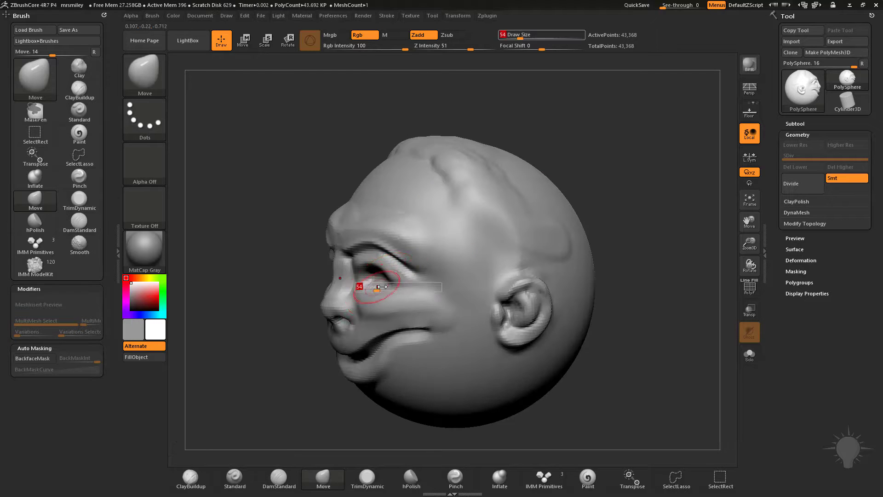
{"action": "mouse_move", "coordinate": [382, 287]}
{"action": "left_mouse_down"}
{"action": "mouse_move", "coordinate": [302, 284]}
{"action": "mouse_move", "coordinate": [294, 291]}
{"action": "mouse_move", "coordinate": [310, 301]}
{"action": "mouse_move", "coordinate": [338, 299]}
{"action": "mouse_move", "coordinate": [283, 310]}
{"action": "mouse_move", "coordinate": [310, 302]}
{"action": "mouse_move", "coordinate": [300, 306]}
{"action": "left_mouse_up"}
{"action": "key", "text": "s"}
{"action": "key", "text": "s"}
{"action": "key", "text": "ctrl+z"}
{"action": "key", "text": "s"}
{"action": "key", "text": "s"}
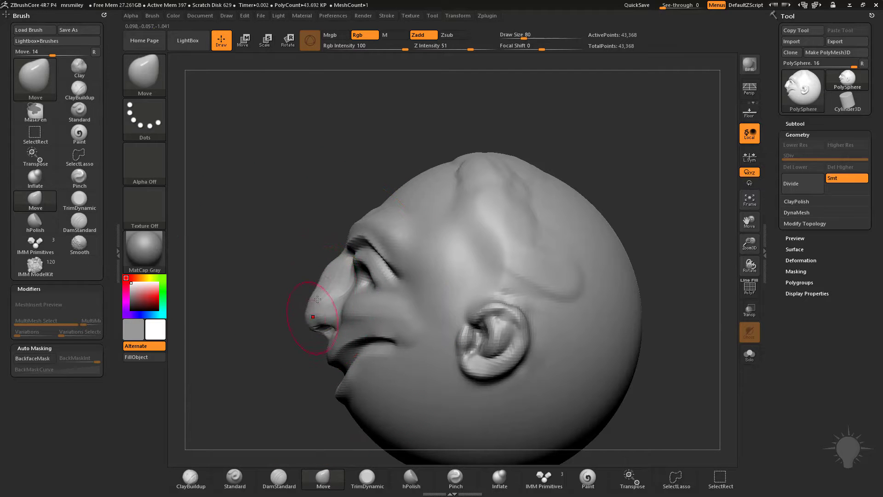
{"action": "left_click_drag", "start_coordinate": [266, 309], "coordinate": [650, 210]}
{"action": "left_click_drag", "start_coordinate": [542, 190], "coordinate": [497, 213]}
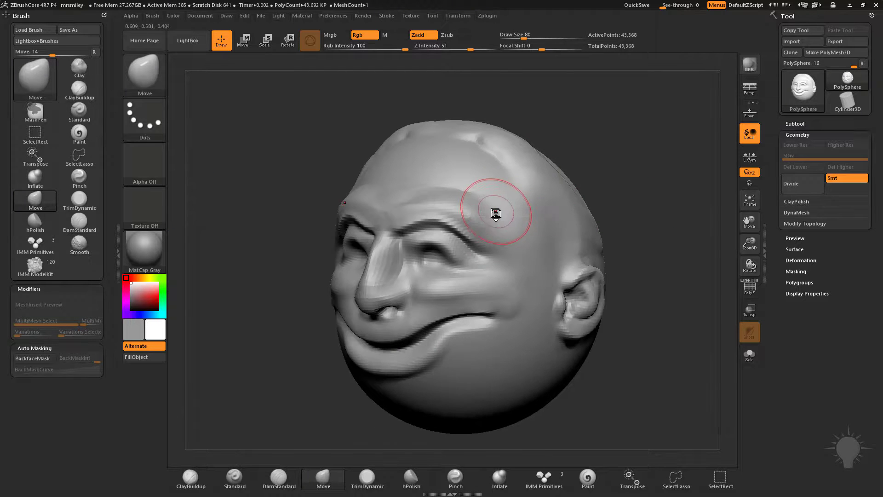
Switch to the Standard brush and try raised strokes above the eyebrow at draw sizes 46 and 65
{"action": "key", "text": "b"}
{"action": "key", "text": "s"}
{"action": "key", "text": "t"}
{"action": "mouse_move", "coordinate": [609, 165]}
{"action": "left_mouse_down"}
{"action": "mouse_move", "coordinate": [581, 164]}
{"action": "mouse_move", "coordinate": [642, 190]}
{"action": "mouse_move", "coordinate": [629, 179]}
{"action": "left_mouse_up"}
{"action": "key", "text": "shift"}
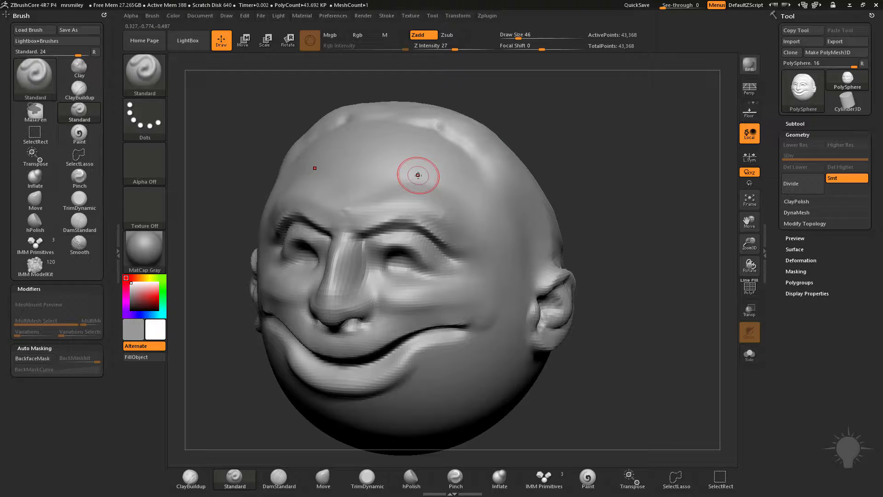
{"action": "mouse_move", "coordinate": [384, 181]}
{"action": "left_mouse_down"}
{"action": "mouse_move", "coordinate": [430, 180]}
{"action": "mouse_move", "coordinate": [470, 224]}
{"action": "left_mouse_up"}
{"action": "key", "text": "bracketright"}
{"action": "mouse_move", "coordinate": [374, 173]}
{"action": "left_mouse_down"}
{"action": "mouse_move", "coordinate": [430, 179]}
{"action": "mouse_move", "coordinate": [475, 210]}
{"action": "left_mouse_up"}
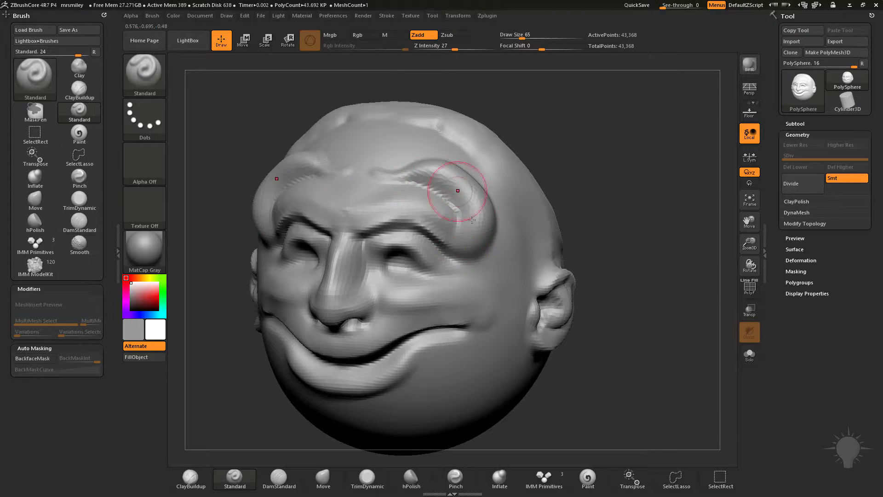
{"action": "key", "text": "ctrl+z"}
Set the Focal Shift to -96 and test hard-edged Standard brush strokes across the forehead at draw sizes 46 and 56
{"action": "mouse_move", "coordinate": [536, 52]}
{"action": "left_mouse_down"}
{"action": "mouse_move", "coordinate": [500, 49]}
{"action": "mouse_move", "coordinate": [521, 51]}
{"action": "left_mouse_up"}
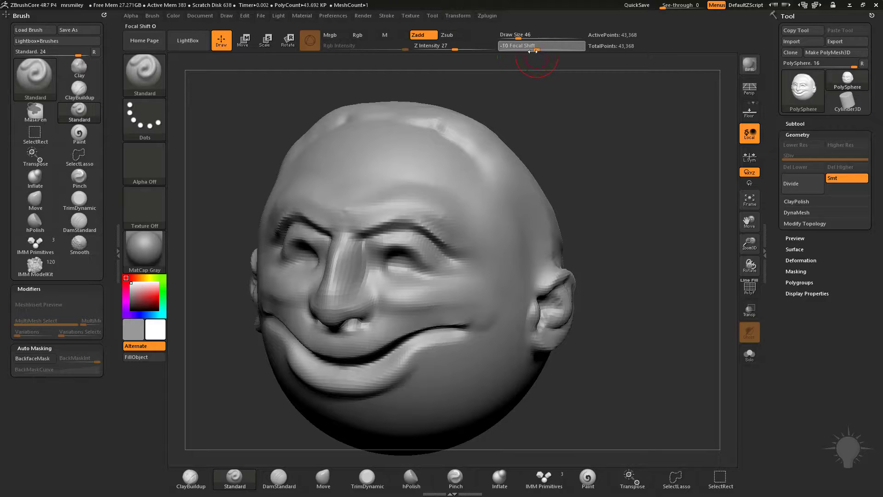
{"action": "left_click_drag", "start_coordinate": [506, 52], "coordinate": [503, 50]}
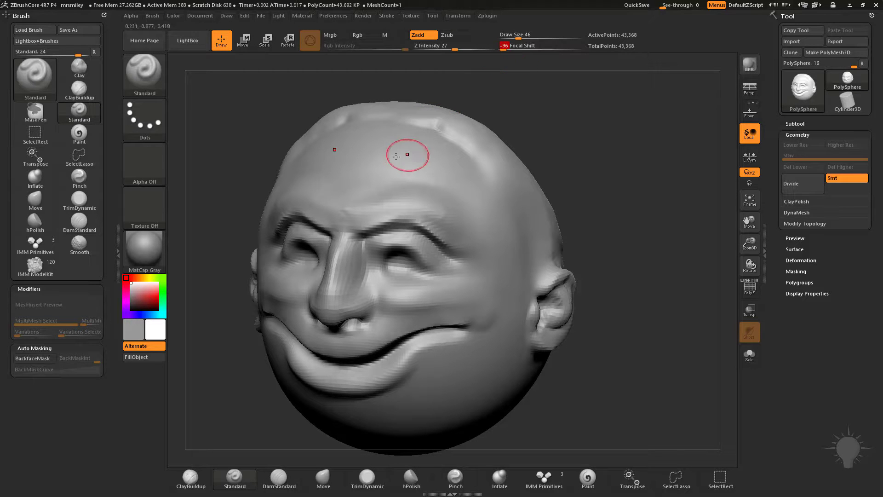
{"action": "mouse_move", "coordinate": [405, 151]}
{"action": "left_mouse_down"}
{"action": "mouse_move", "coordinate": [423, 150]}
{"action": "mouse_move", "coordinate": [479, 210]}
{"action": "left_mouse_up"}
{"action": "key", "text": "ctrl+z"}
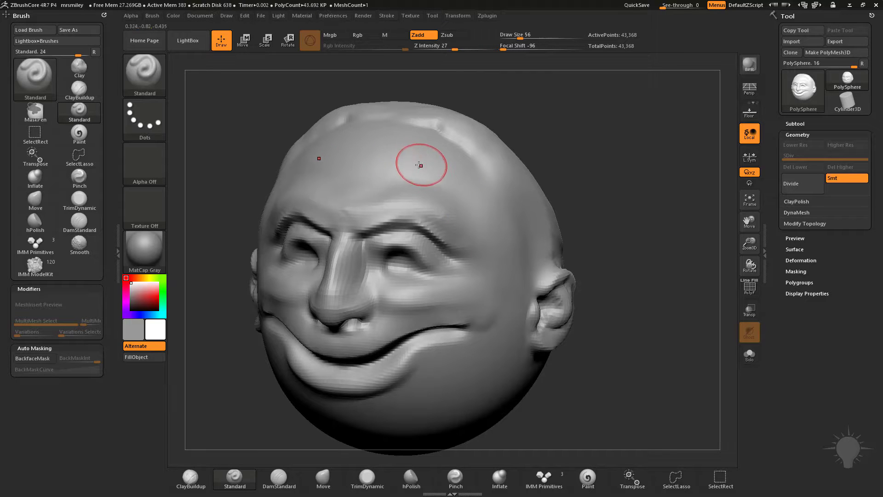
{"action": "mouse_move", "coordinate": [391, 171]}
{"action": "left_mouse_down"}
{"action": "mouse_move", "coordinate": [415, 168]}
{"action": "mouse_move", "coordinate": [455, 189]}
{"action": "mouse_move", "coordinate": [493, 235]}
{"action": "mouse_move", "coordinate": [501, 272]}
{"action": "left_mouse_up"}
{"action": "key", "text": "ctrl+z"}
{"action": "mouse_move", "coordinate": [391, 167]}
{"action": "left_mouse_down"}
{"action": "mouse_move", "coordinate": [441, 177]}
{"action": "mouse_move", "coordinate": [478, 221]}
{"action": "mouse_move", "coordinate": [505, 282]}
{"action": "left_mouse_up"}
{"action": "key", "text": "ctrl"}
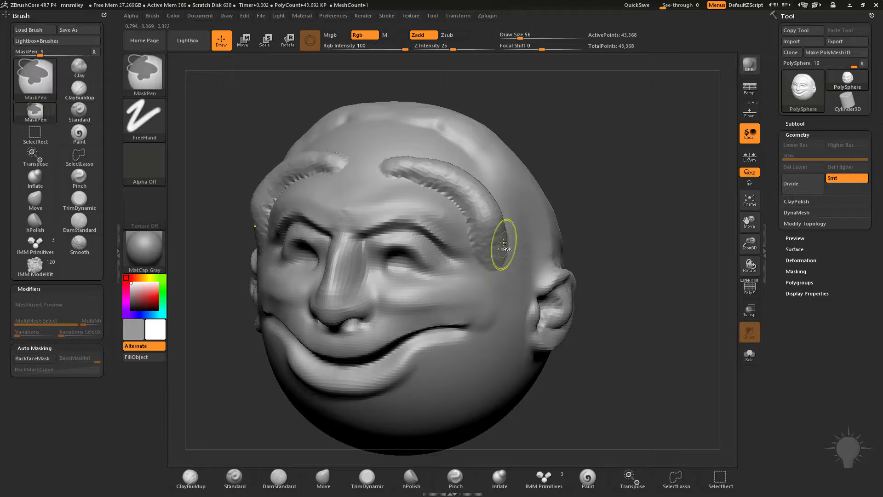
{"action": "key", "text": "ctrl+z"}
Raise the Focal Shift to 74 and test narrow Standard brush strokes on the forehead at draw size 56
{"action": "mouse_move", "coordinate": [546, 50]}
{"action": "left_mouse_down"}
{"action": "mouse_move", "coordinate": [576, 48]}
{"action": "mouse_move", "coordinate": [568, 46]}
{"action": "left_mouse_up"}
{"action": "left_click_drag", "start_coordinate": [398, 171], "coordinate": [416, 168]}
{"action": "key", "text": "ctrl+z"}
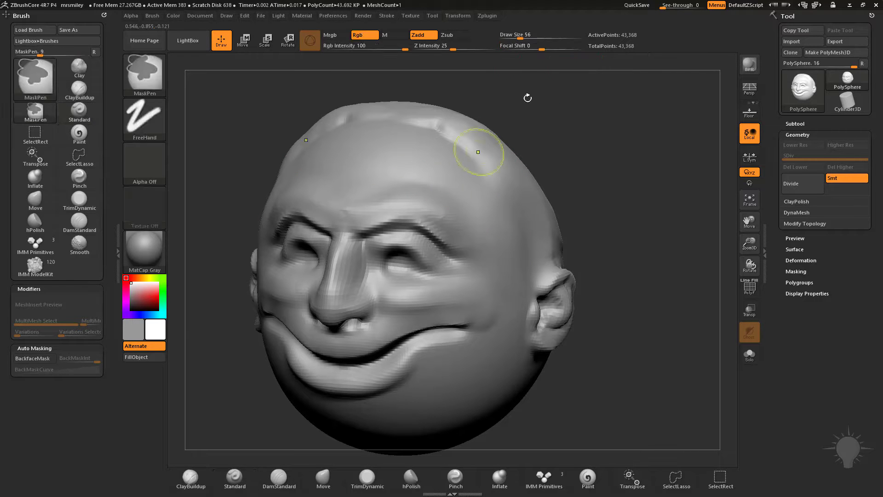
{"action": "left_click_drag", "start_coordinate": [552, 49], "coordinate": [546, 50]}
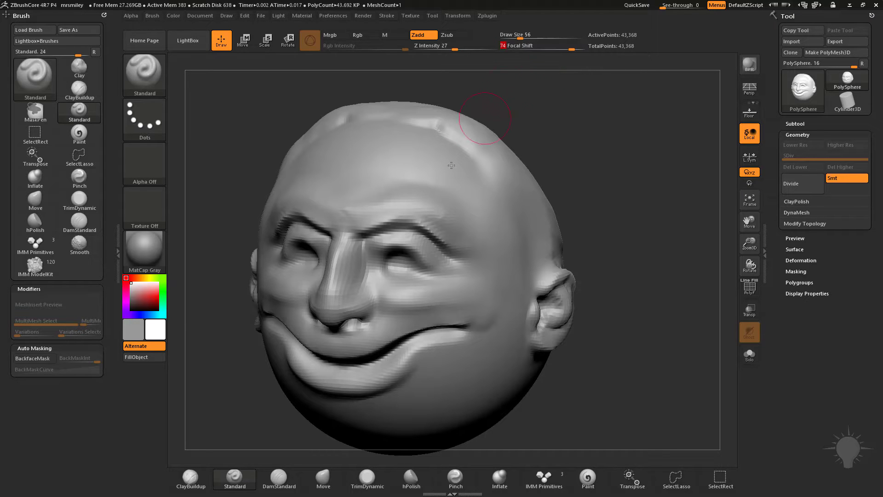
{"action": "left_click_drag", "start_coordinate": [394, 167], "coordinate": [451, 187]}
{"action": "key", "text": "ctrl+z"}
Test Standard brush strokes across the forehead at draw sizes 136 and 68 with the Focal Shift at 74
{"action": "key", "text": "bracketright"}
{"action": "key", "text": "bracketright"}
{"action": "key", "text": "bracketright"}
{"action": "key", "text": "bracketright"}
{"action": "key", "text": "bracketright"}
{"action": "key", "text": "bracketright"}
{"action": "key", "text": "bracketright"}
{"action": "key", "text": "bracketright"}
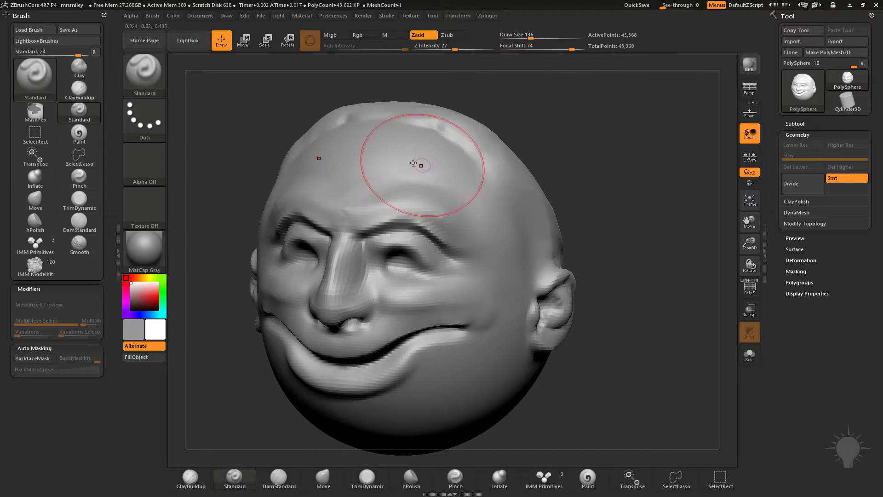
{"action": "mouse_move", "coordinate": [398, 162]}
{"action": "left_mouse_down"}
{"action": "mouse_move", "coordinate": [446, 180]}
{"action": "mouse_move", "coordinate": [481, 212]}
{"action": "mouse_move", "coordinate": [499, 269]}
{"action": "mouse_move", "coordinate": [473, 320]}
{"action": "left_mouse_up"}
{"action": "key", "text": "ctrl+z"}
{"action": "key", "text": "s"}
{"action": "mouse_move", "coordinate": [440, 173]}
{"action": "left_mouse_down"}
{"action": "mouse_move", "coordinate": [431, 172]}
{"action": "mouse_move", "coordinate": [477, 210]}
{"action": "left_mouse_up"}
{"action": "key", "text": "ctrl+z"}
Reset the Focal Shift to 0 and test a Standard brush stroke on the forehead at draw size 68
{"action": "left_click", "coordinate": [551, 49]}
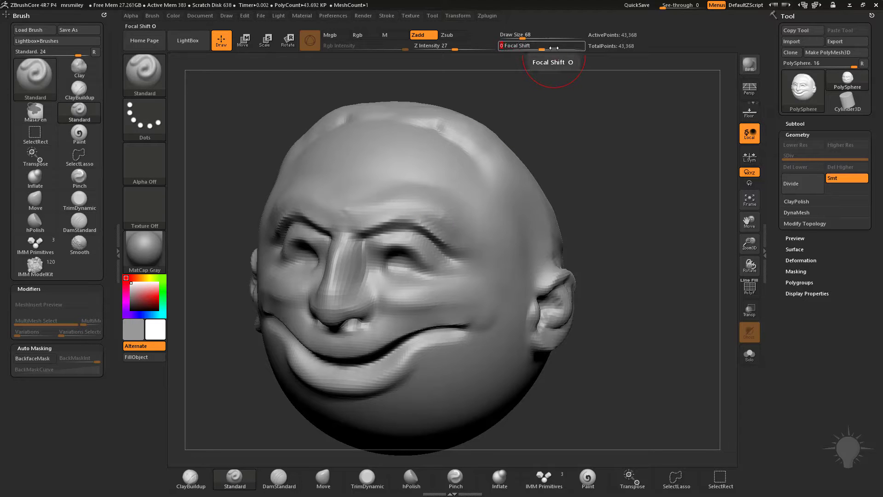
{"action": "mouse_move", "coordinate": [418, 176]}
{"action": "left_mouse_down"}
{"action": "mouse_move", "coordinate": [462, 195]}
{"action": "mouse_move", "coordinate": [479, 220]}
{"action": "left_mouse_up"}
{"action": "key", "text": "ctrl+z"}
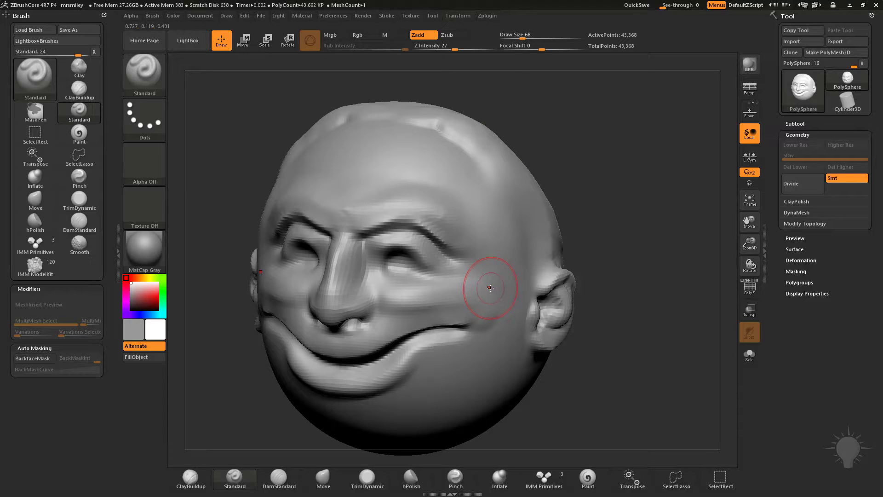
Bring up the brush settings at the cursor and set Z Intensity to 28 and draw size to 34
{"action": "key", "text": "bracketleft"}
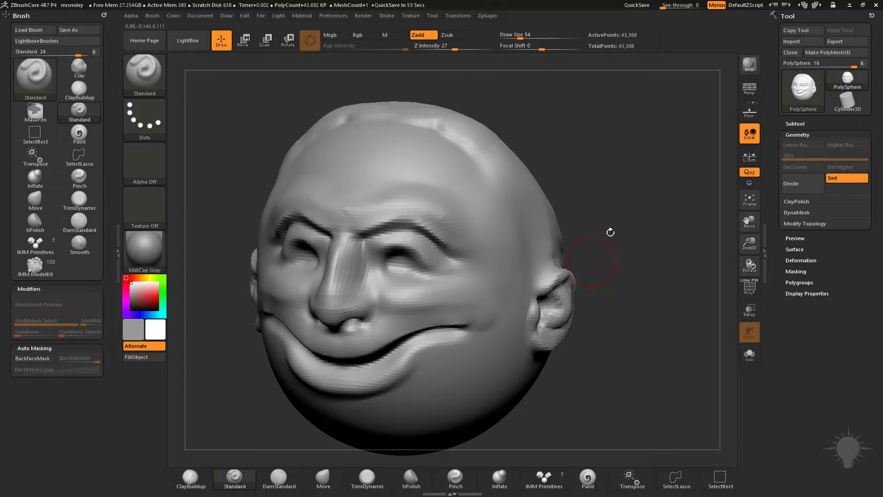
{"action": "key", "text": "o"}
{"action": "key", "text": "space"}
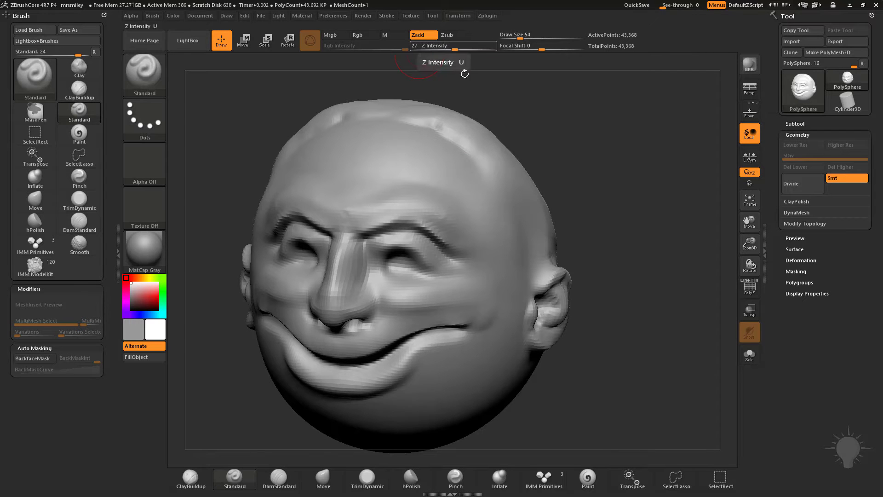
{"action": "key", "text": "u"}
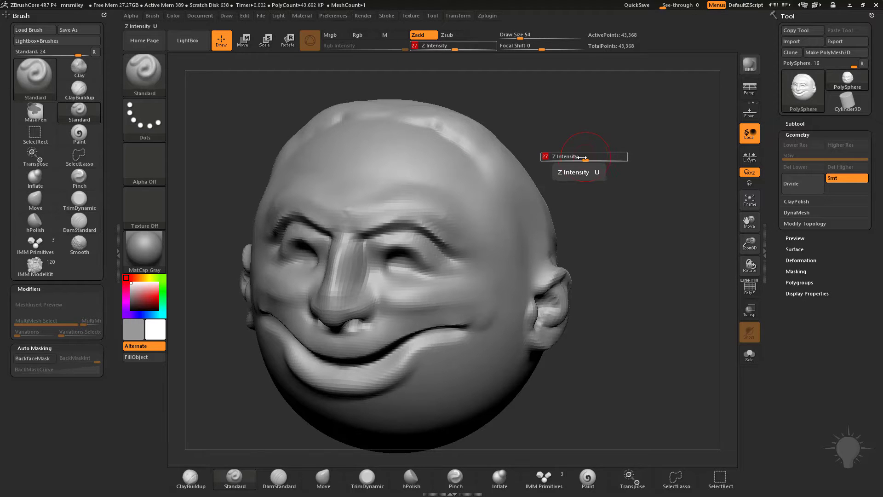
{"action": "left_click_drag", "start_coordinate": [581, 157], "coordinate": [583, 158]}
{"action": "key", "text": "s"}
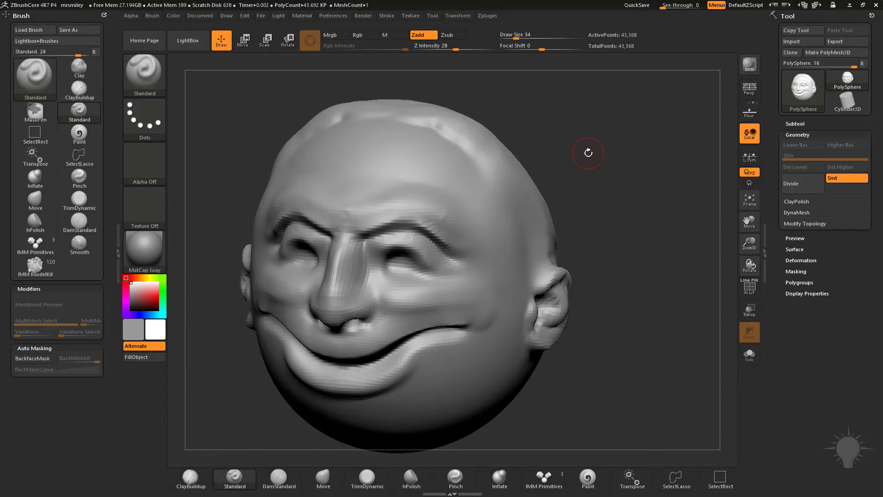
Build up the cheek and brow with the Clay brush at draw size 97 and smooth the surface
{"action": "mouse_move", "coordinate": [588, 153]}
{"action": "left_mouse_down"}
{"action": "mouse_move", "coordinate": [606, 154]}
{"action": "mouse_move", "coordinate": [583, 192]}
{"action": "mouse_move", "coordinate": [624, 164]}
{"action": "left_mouse_up"}
{"action": "mouse_move", "coordinate": [558, 229]}
{"action": "left_mouse_down"}
{"action": "mouse_move", "coordinate": [557, 211]}
{"action": "mouse_move", "coordinate": [518, 213]}
{"action": "left_mouse_up"}
{"action": "key", "text": "b"}
{"action": "key", "text": "c"}
{"action": "key", "text": "l"}
{"action": "key", "text": "s"}
{"action": "left_click_drag", "start_coordinate": [389, 279], "coordinate": [460, 259]}
{"action": "mouse_move", "coordinate": [610, 254]}
{"action": "left_mouse_down"}
{"action": "mouse_move", "coordinate": [645, 257]}
{"action": "mouse_move", "coordinate": [605, 269]}
{"action": "left_mouse_up"}
{"action": "mouse_move", "coordinate": [428, 267]}
{"action": "left_mouse_down", "text": "shift"}
{"action": "mouse_move", "coordinate": [463, 292]}
{"action": "mouse_move", "coordinate": [506, 294]}
{"action": "left_mouse_up", "text": "shift"}
{"action": "mouse_move", "coordinate": [593, 237]}
{"action": "left_mouse_down"}
{"action": "mouse_move", "coordinate": [637, 230]}
{"action": "mouse_move", "coordinate": [621, 230]}
{"action": "left_mouse_up"}
{"action": "left_click_drag", "start_coordinate": [318, 186], "coordinate": [324, 198], "text": "shift"}
{"action": "left_click_drag", "start_coordinate": [506, 213], "coordinate": [454, 177]}
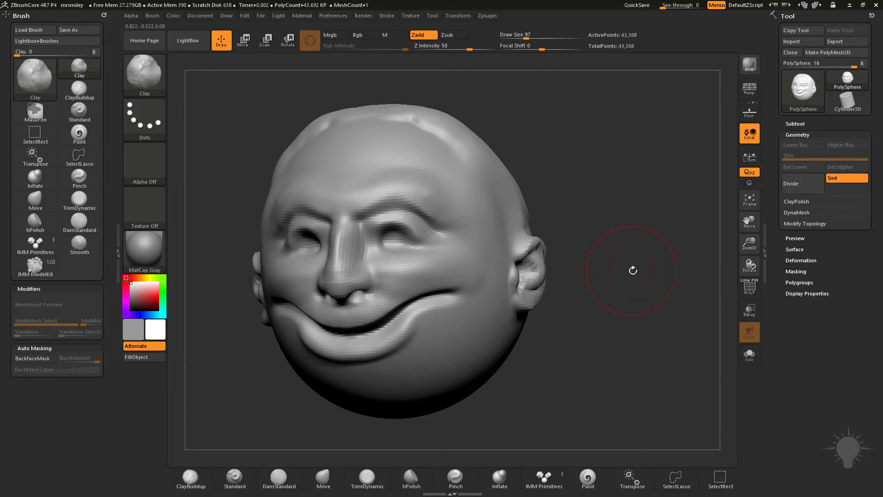
{"action": "left_click_drag", "start_coordinate": [633, 271], "coordinate": [650, 256]}
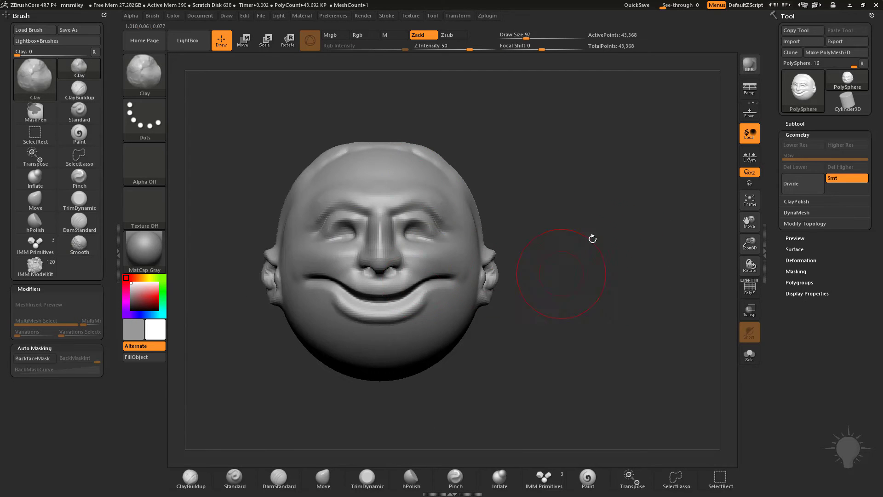
{"action": "left_click_drag", "start_coordinate": [594, 190], "coordinate": [570, 244]}
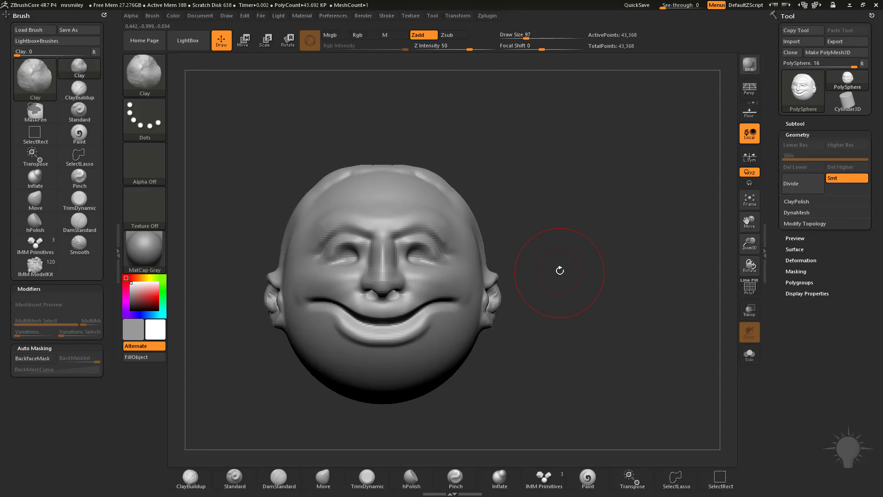
{"action": "left_click_drag", "start_coordinate": [544, 216], "coordinate": [611, 253]}
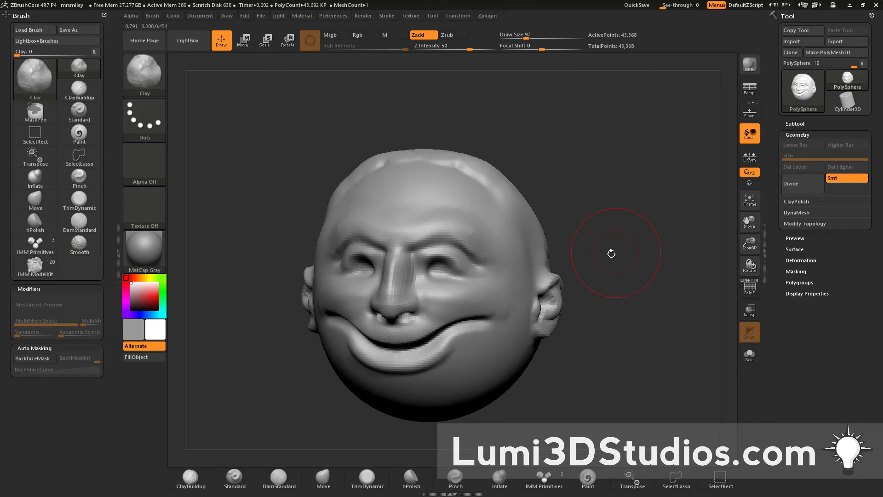